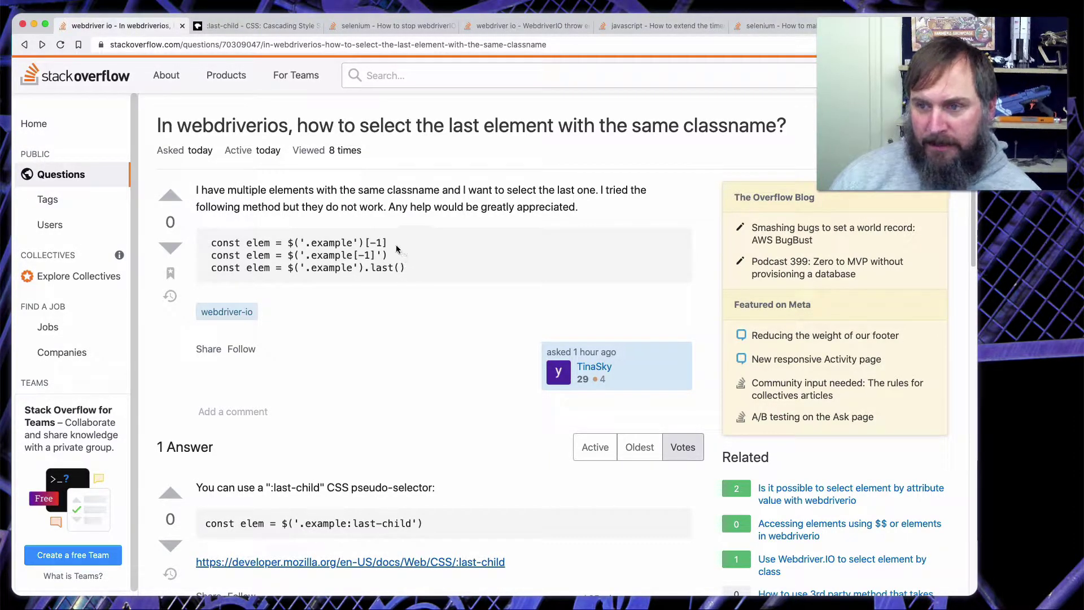
Examine the question's three attempts at selecting the last .example element and the :last-child selector in the answer
left_click_drag(354, 243, 304, 244)
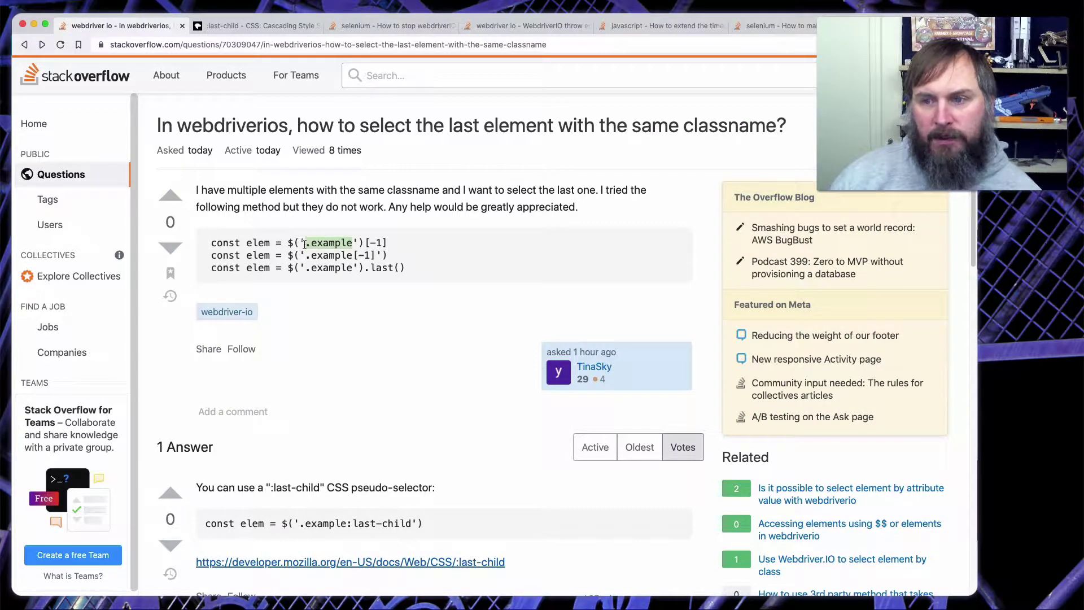
left_click(305, 244)
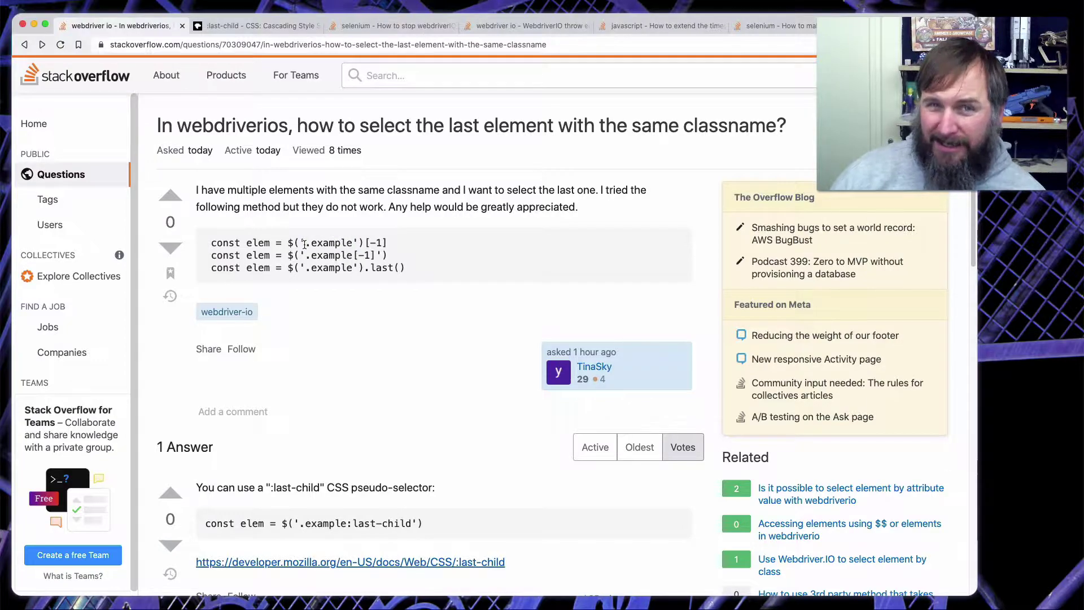
left_click_drag(366, 244, 391, 243)
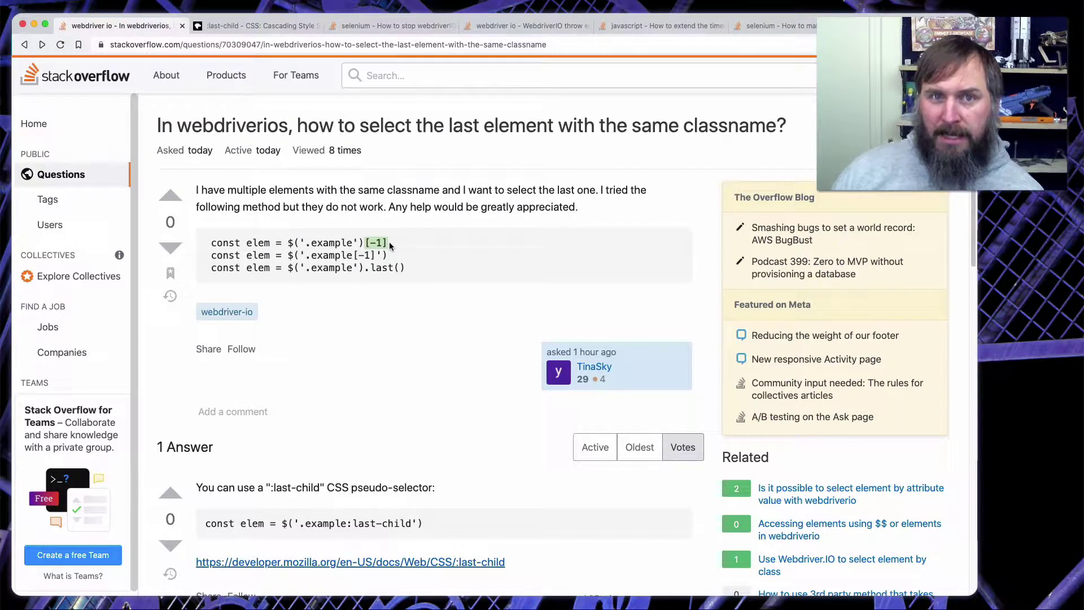
left_click(362, 243)
left_click_drag(362, 243, 289, 242)
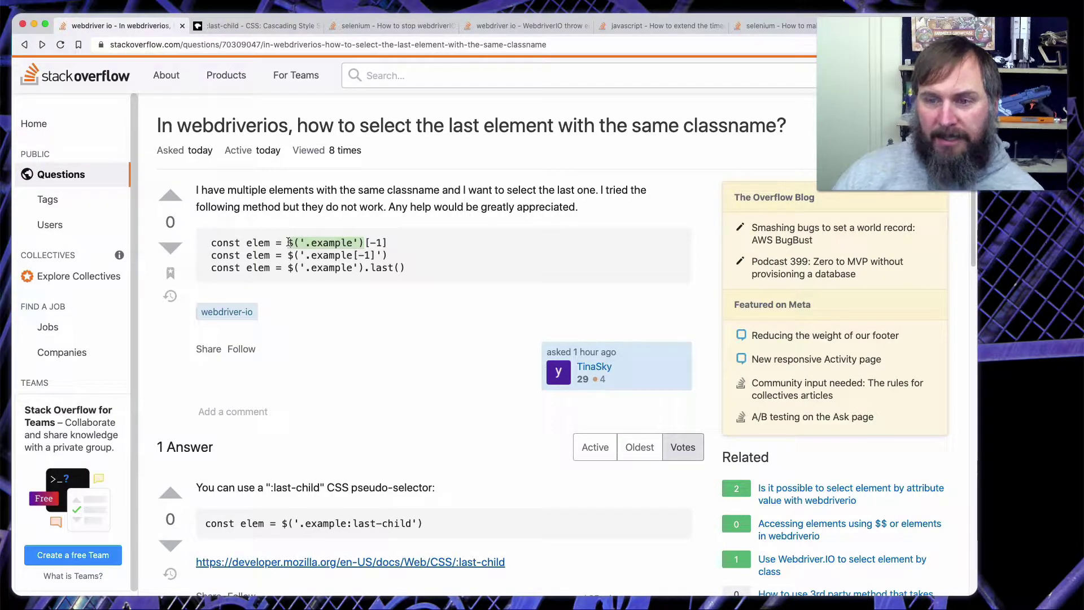
left_click(289, 242)
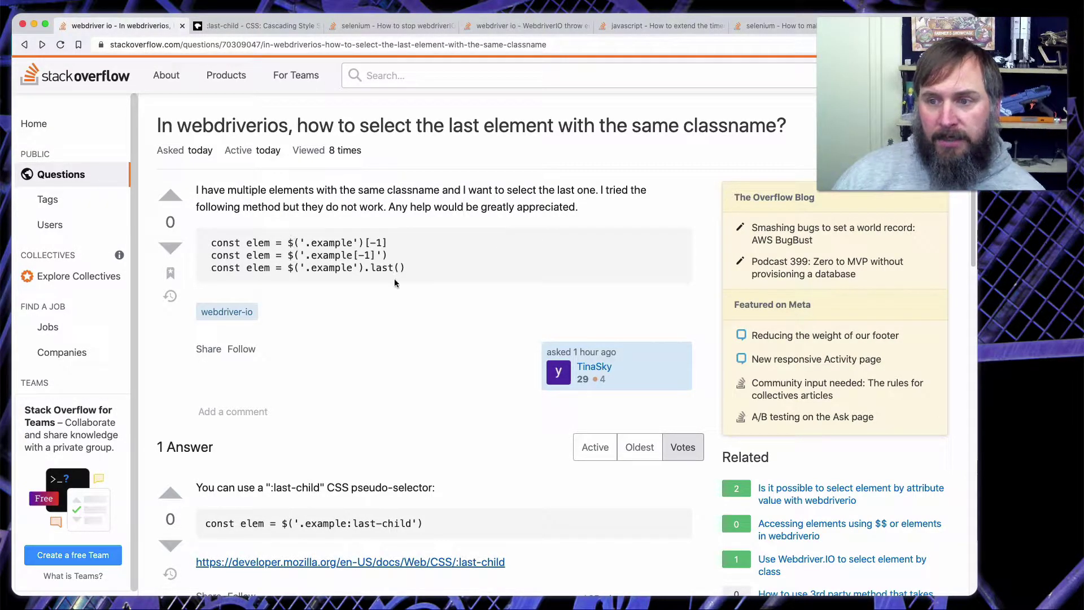
left_click_drag(365, 267, 414, 270)
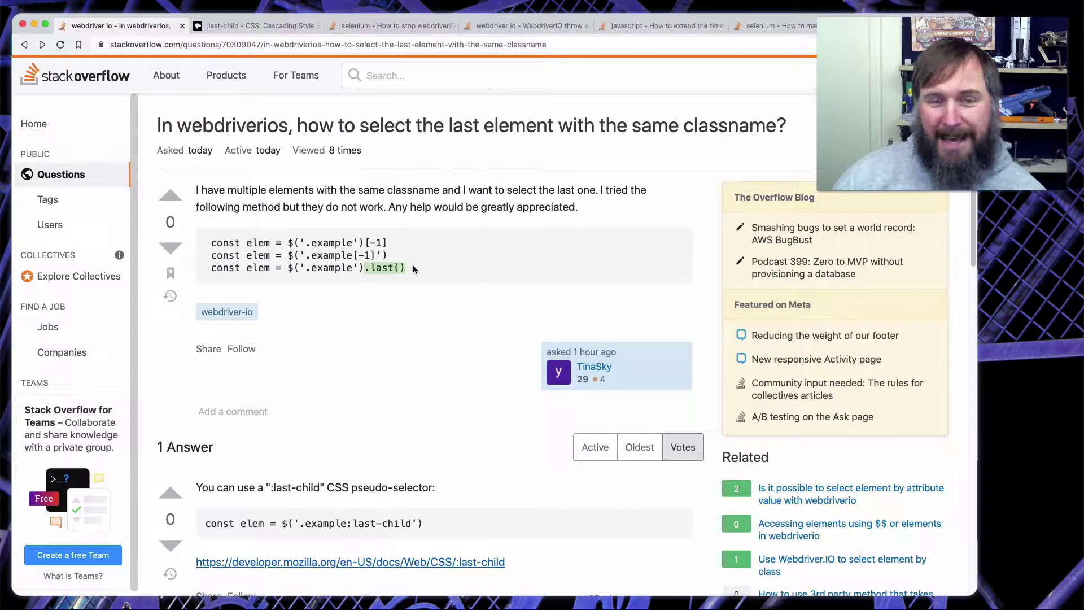
left_click(289, 269)
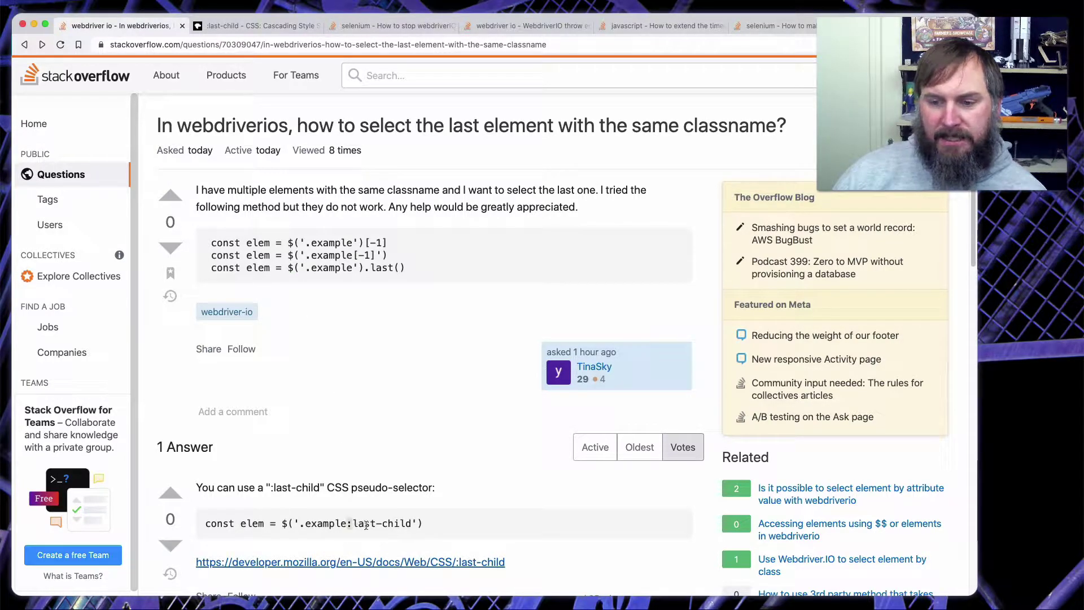
left_click_drag(346, 524, 414, 524)
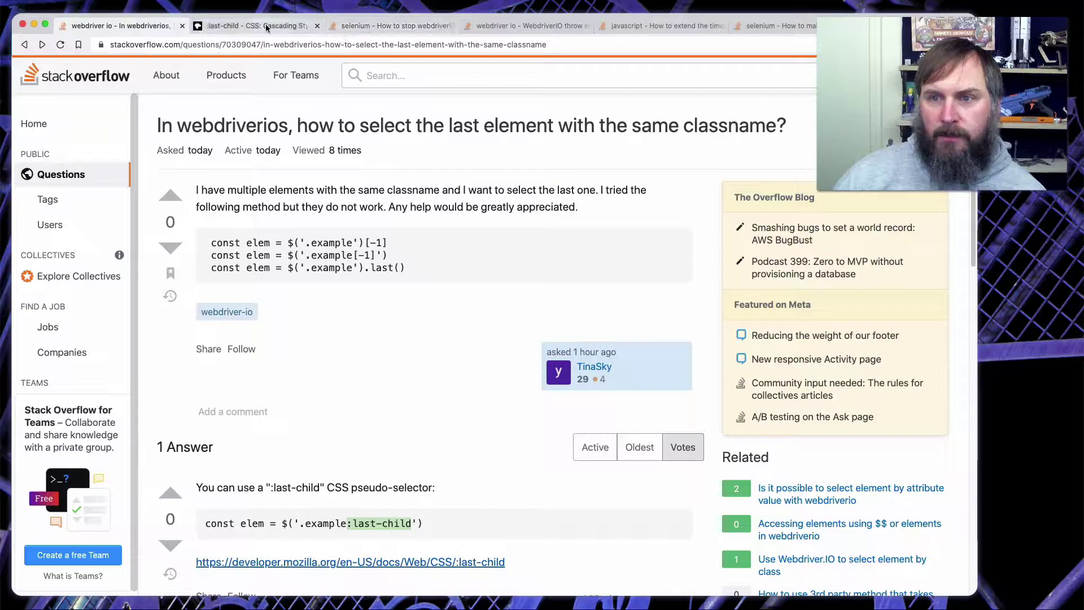
Open the MDN :last-child reference and examine the introductory p:last-child rule with its lime color
left_click(266, 29)
scroll(603, 310, "down", 2)
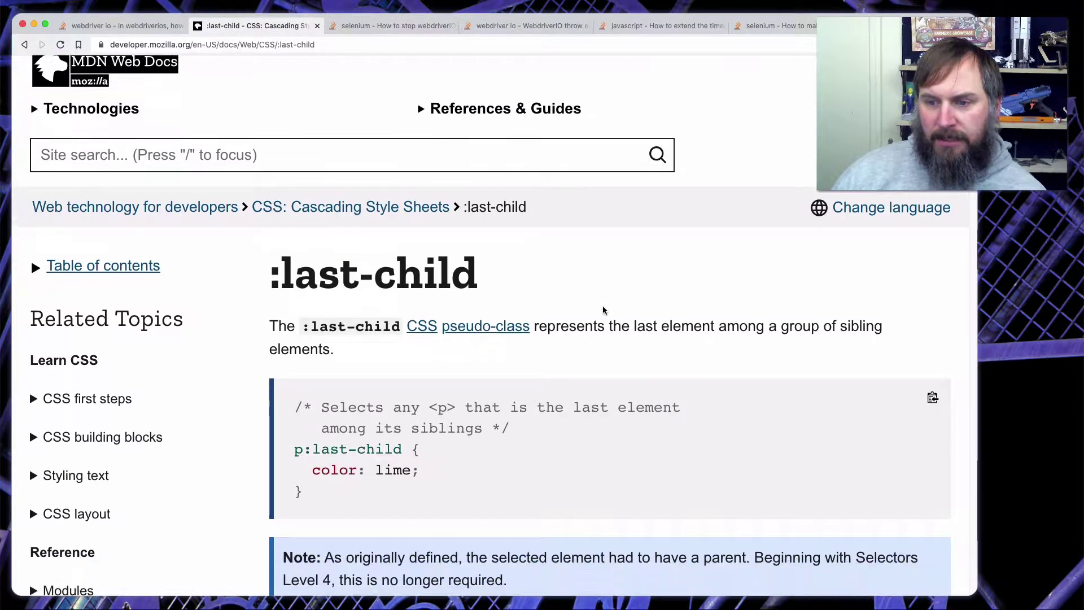
scroll(604, 310, "down", 5)
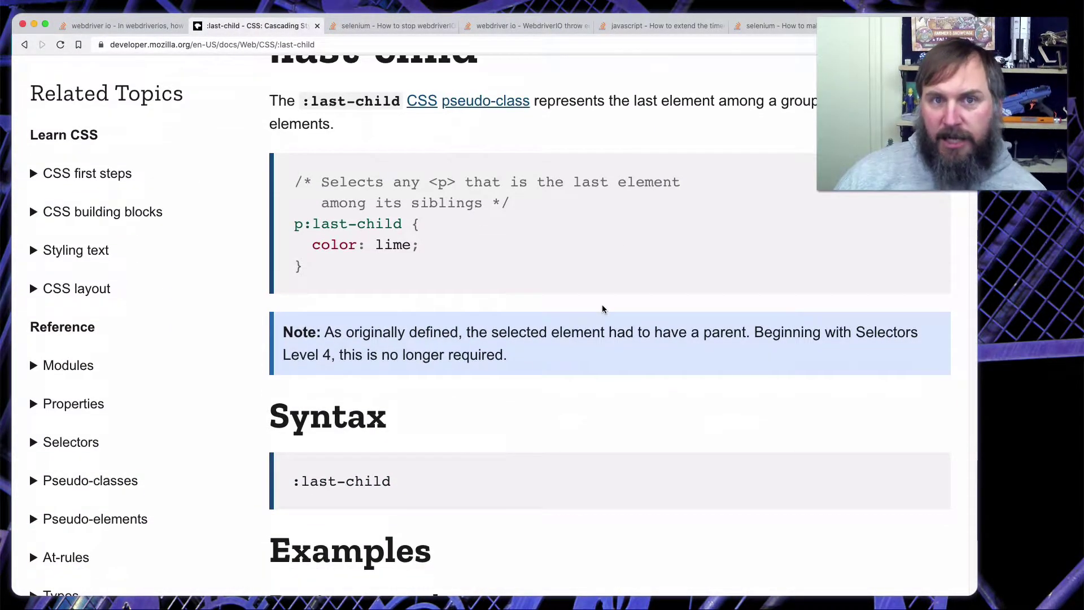
scroll(603, 310, "down", 1)
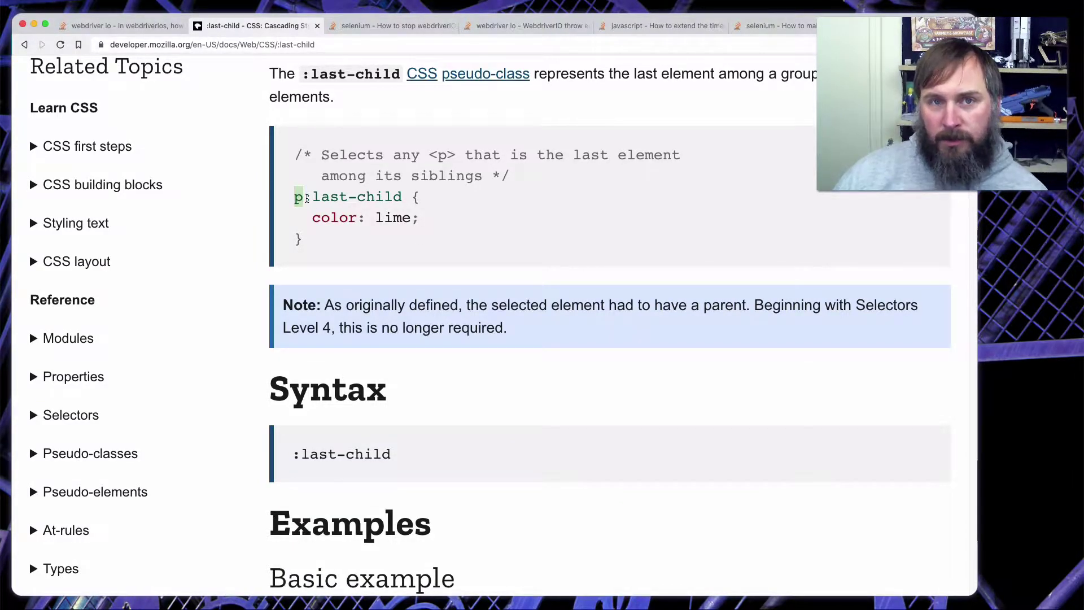
left_click(307, 197)
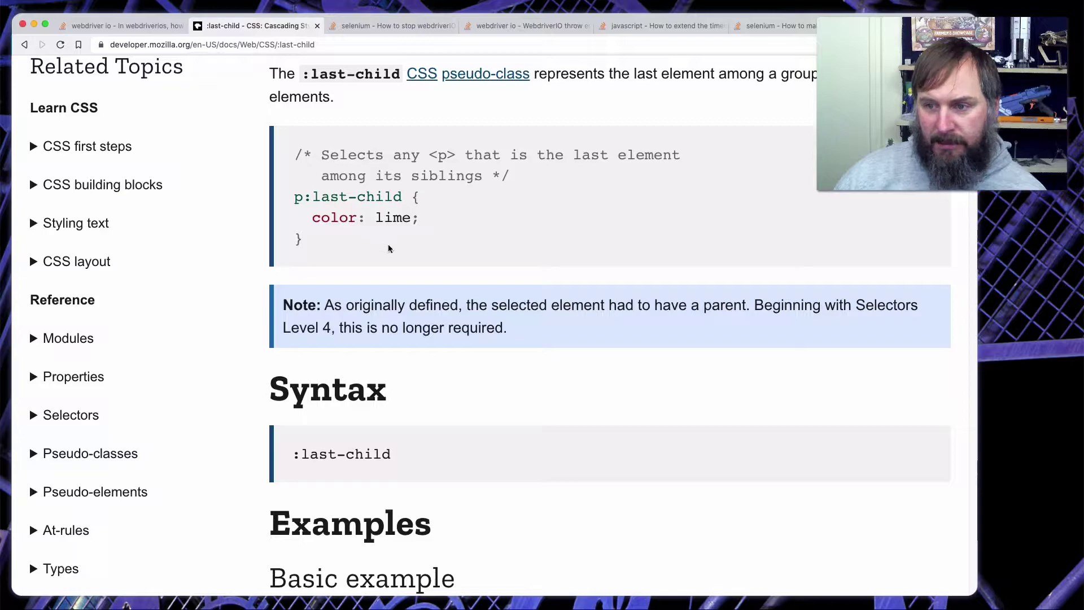
double_click(396, 218)
left_click(424, 246)
Examine the Basic example's HTML, comparing the last child of each div with the p:last-child rule
scroll(425, 251, "down", 10)
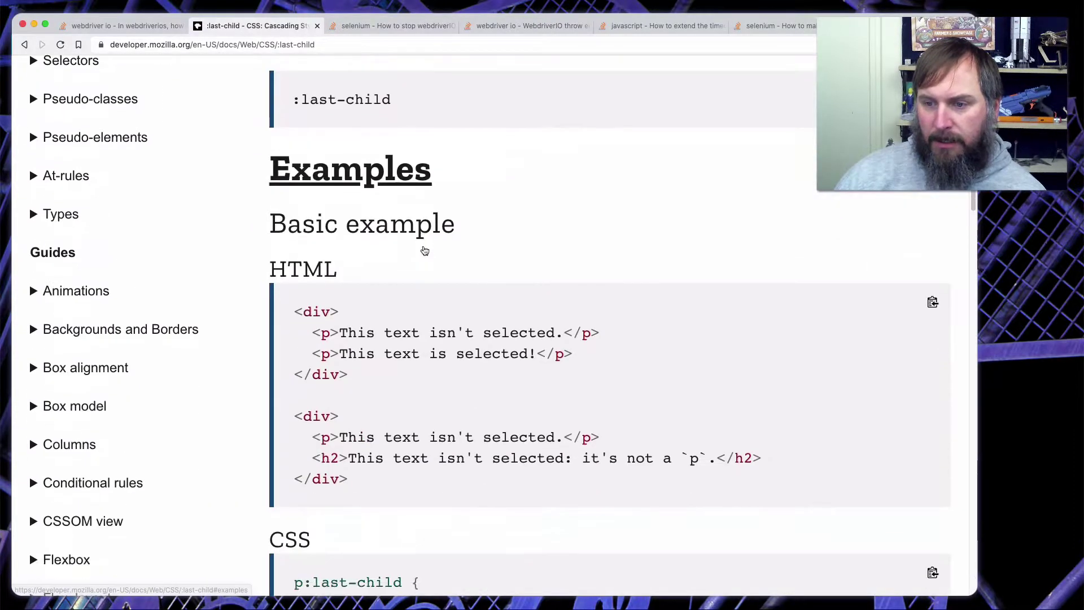
scroll(425, 251, "down", 2)
scroll(425, 249, "up", 3)
scroll(425, 249, "down", 1)
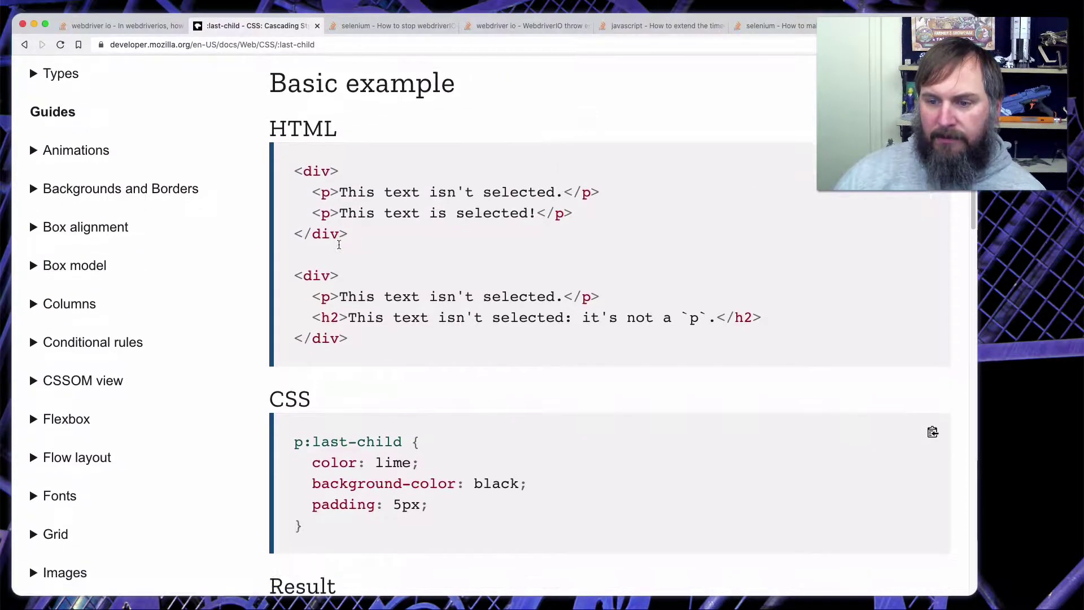
left_click_drag(310, 184, 591, 214)
left_click(354, 234)
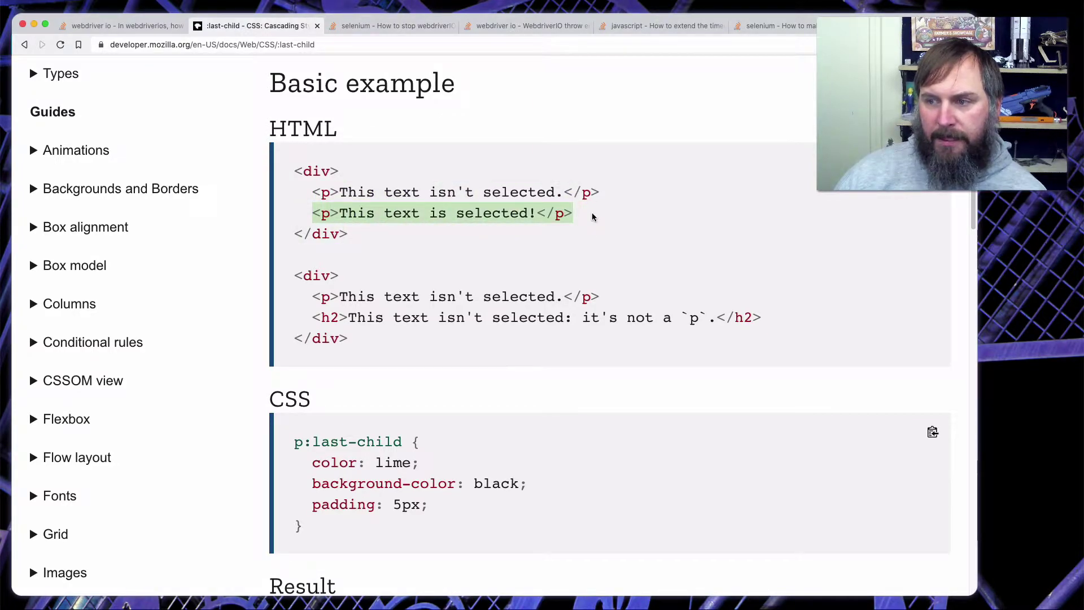
left_click_drag(313, 317, 456, 325)
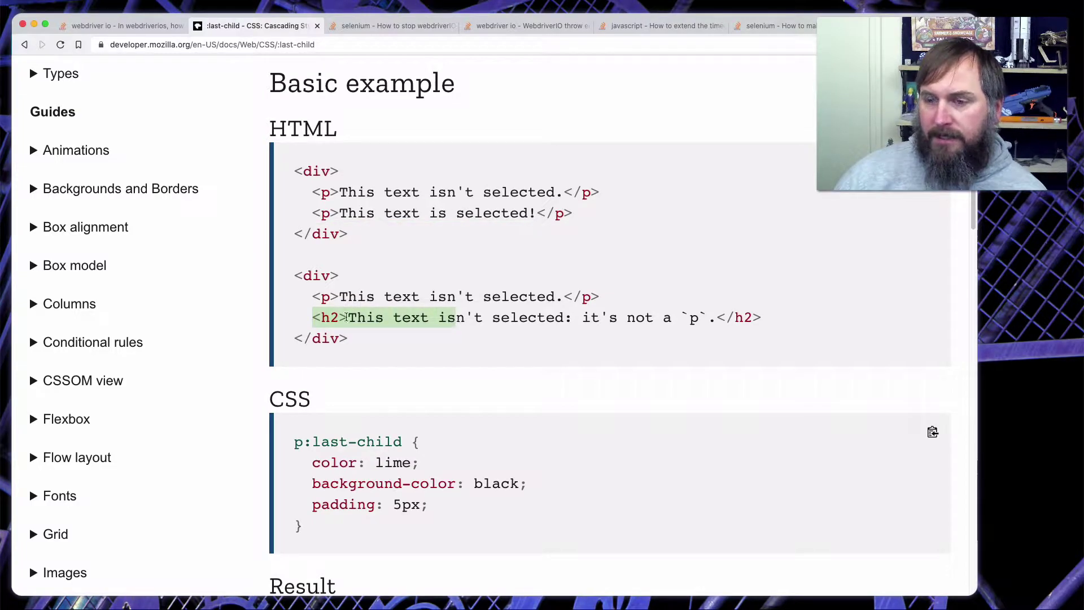
left_click(337, 317)
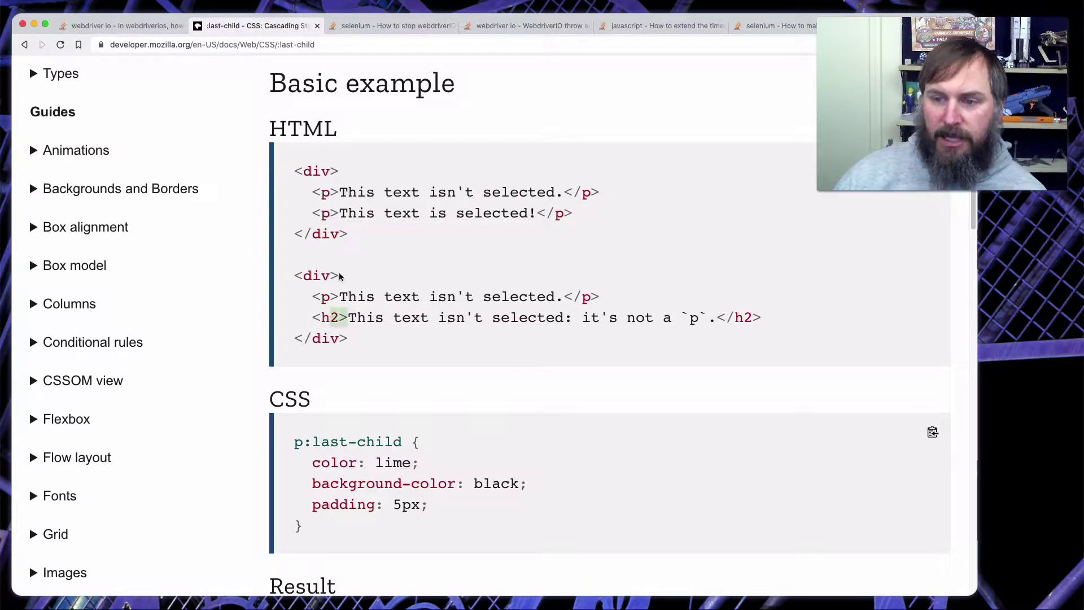
left_click_drag(340, 276, 298, 276)
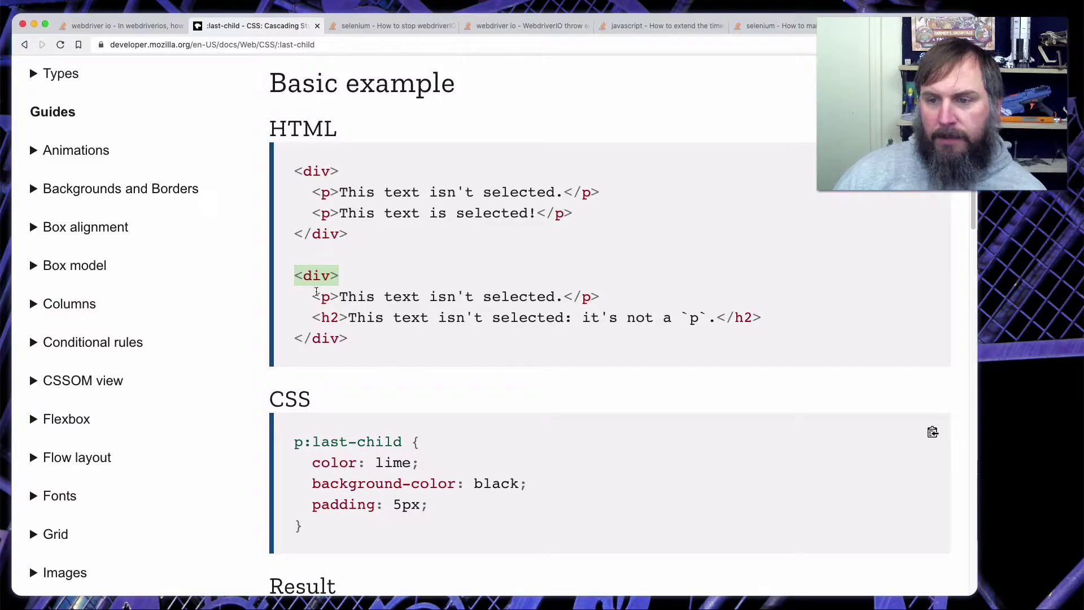
left_click(316, 292)
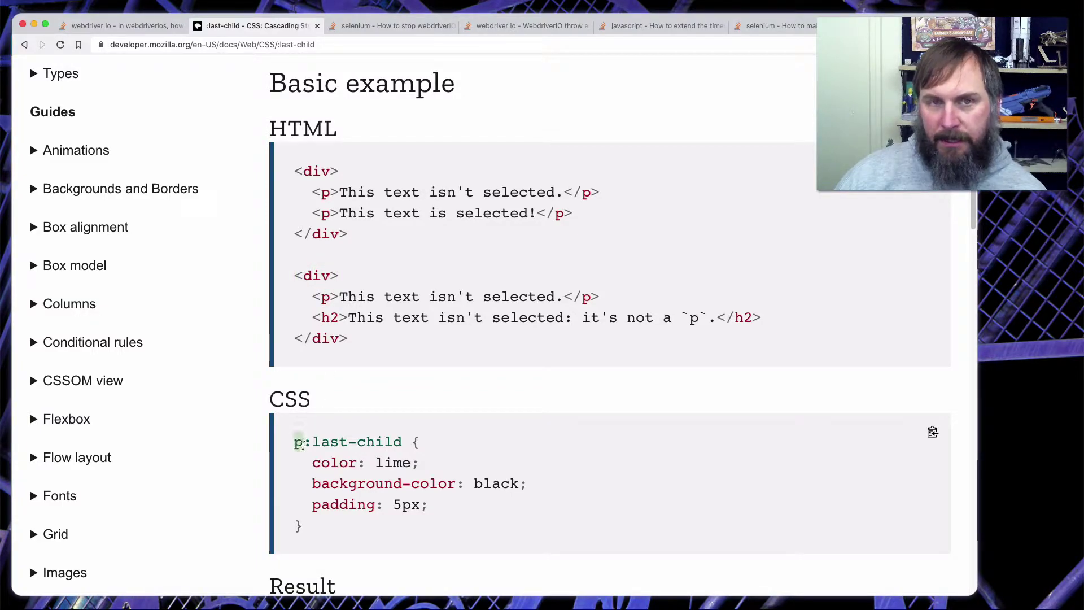
Examine the Styling a list example's HTML, tracing the outer list items and the nested list inside Item 3
scroll(495, 101, "down", 15)
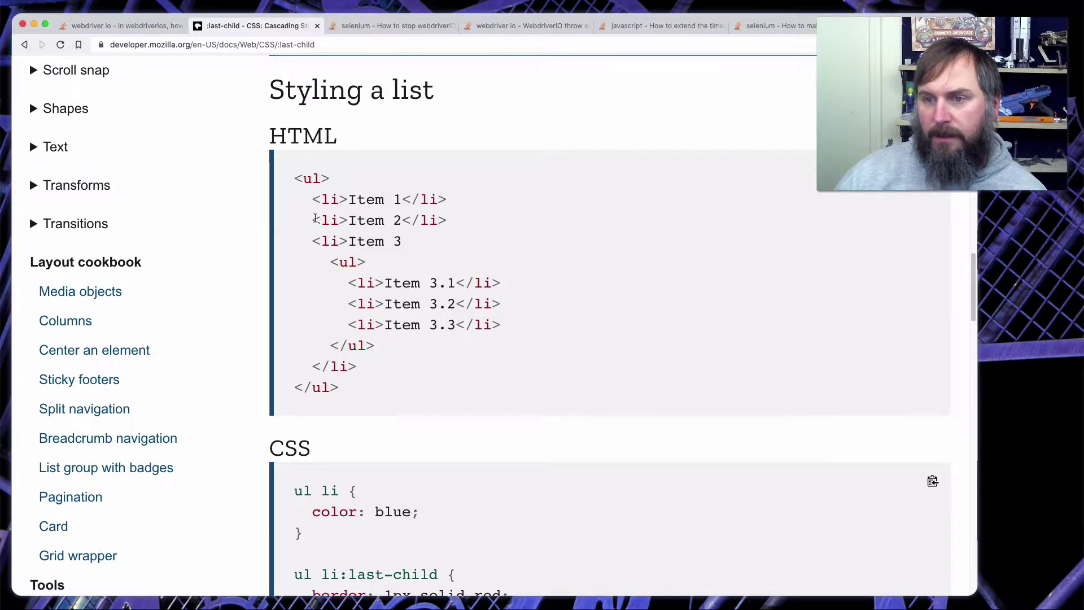
left_click_drag(312, 242, 429, 246)
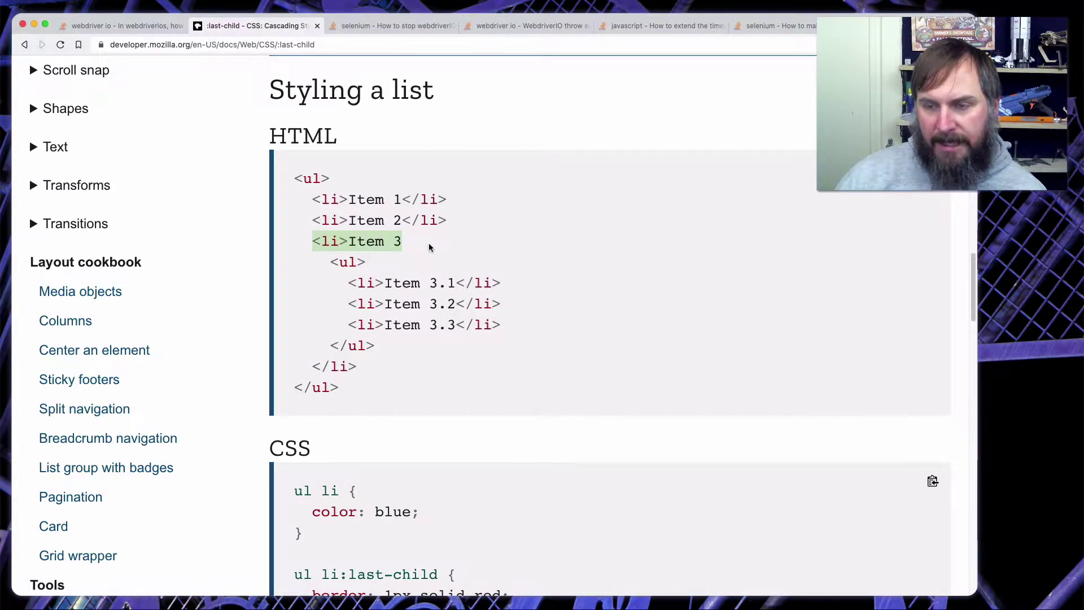
mouse_move(348, 324)
left_mouse_down()
mouse_move(506, 336)
mouse_move(513, 327)
mouse_move(341, 320)
left_mouse_up()
left_click_drag(330, 261, 526, 323)
left_click(527, 324)
left_click_drag(501, 280, 341, 285)
left_click_drag(346, 322, 504, 331)
left_click_drag(295, 177, 416, 247)
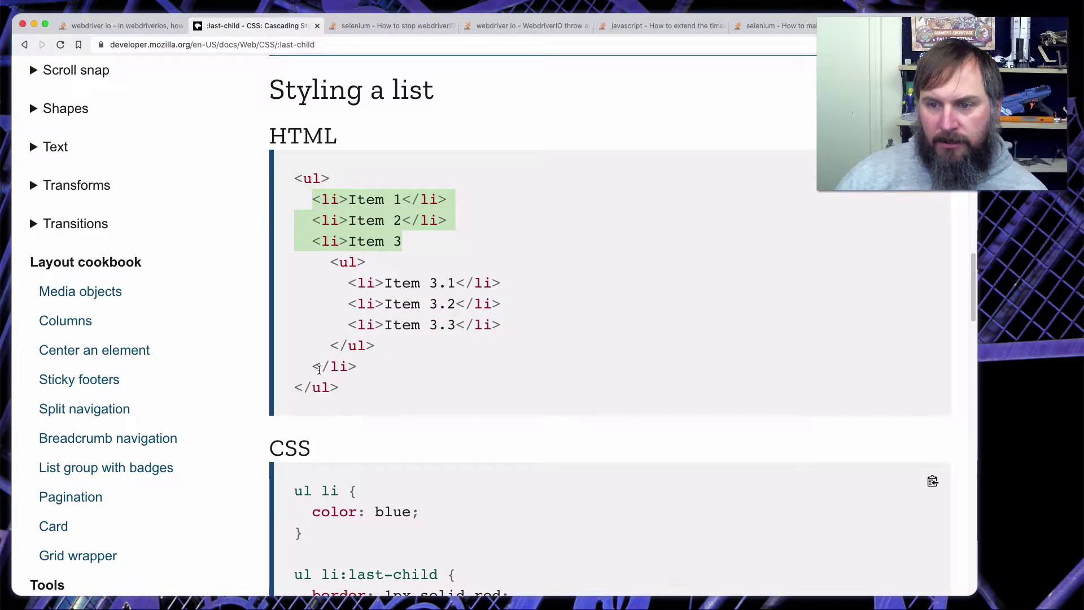
left_click_drag(315, 367, 395, 368)
left_click_drag(313, 198, 462, 204)
left_click_drag(312, 241, 401, 241)
left_click_drag(313, 367, 343, 329)
left_click(383, 371)
Compare the list example's rendered result with its ul li and ul li:last-child CSS rules
scroll(381, 353, "down", 8)
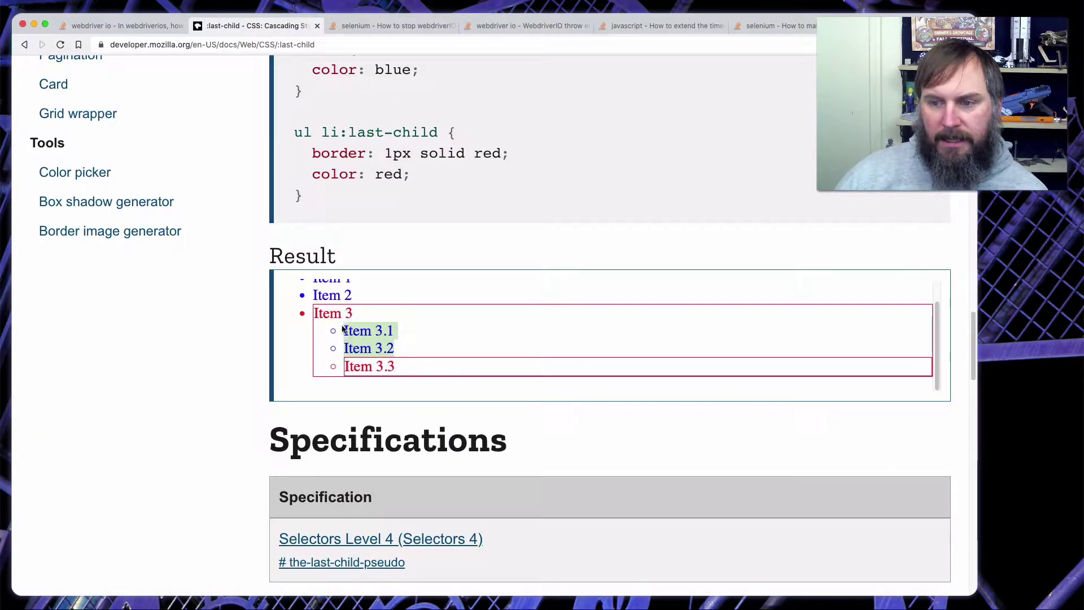
left_click(400, 339)
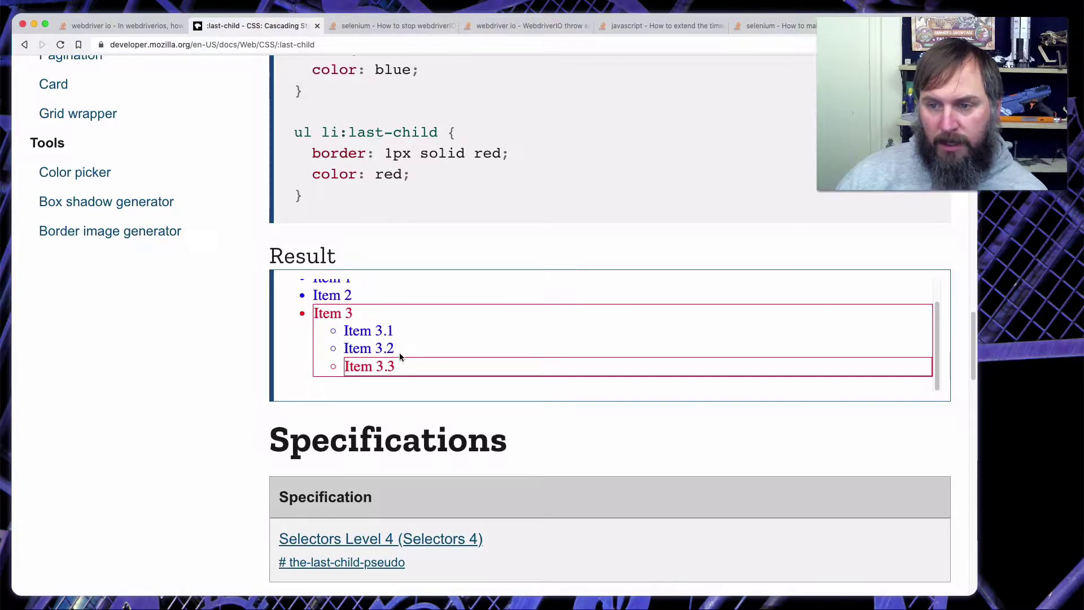
left_click_drag(314, 312, 323, 311)
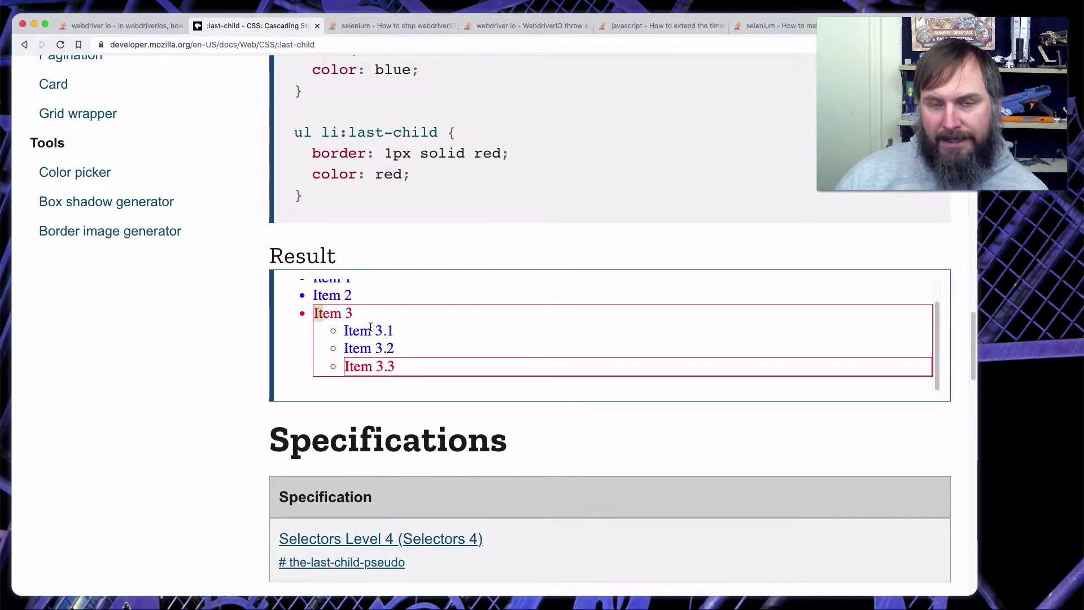
scroll(380, 319, "up", 3)
left_click_drag(294, 102, 356, 159)
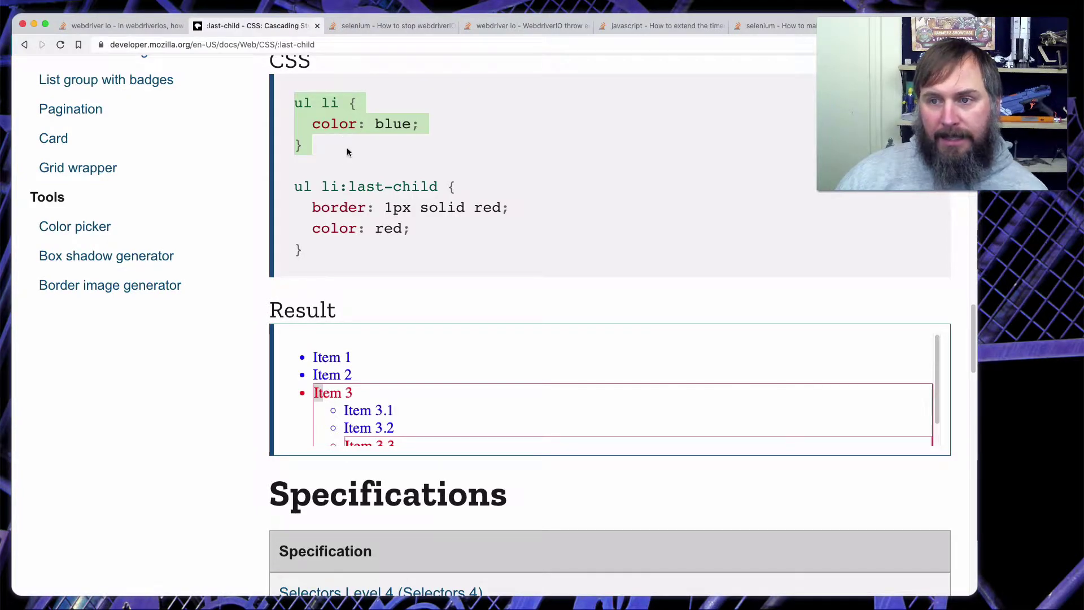
left_click(363, 137)
left_click_drag(311, 178, 407, 259)
left_click(406, 259)
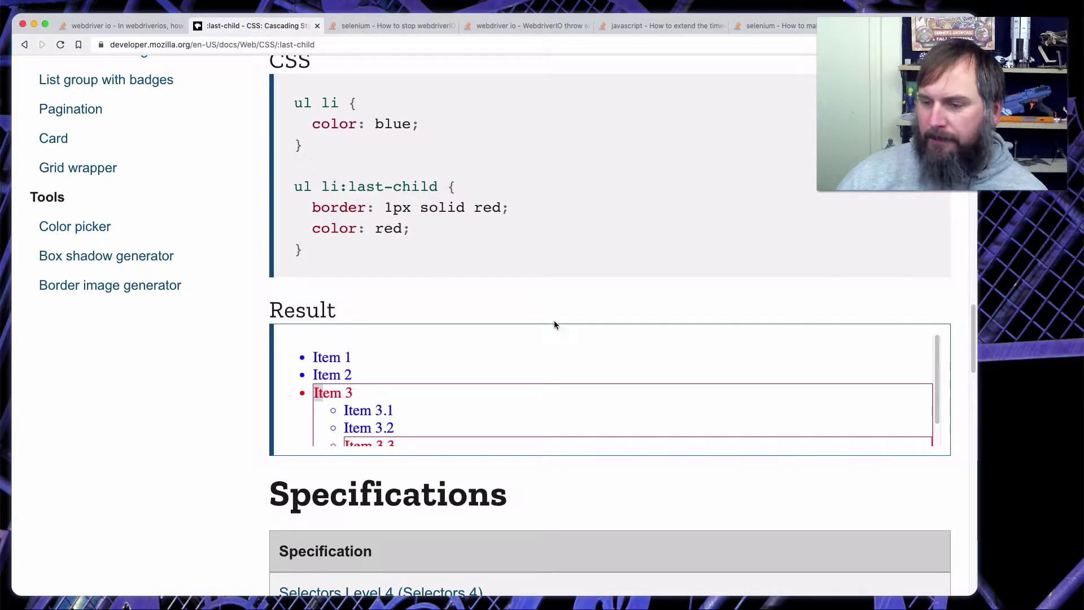
Return to the question about selecting the last element and review the answer's .example:last-child selector part by part
left_click(90, 25)
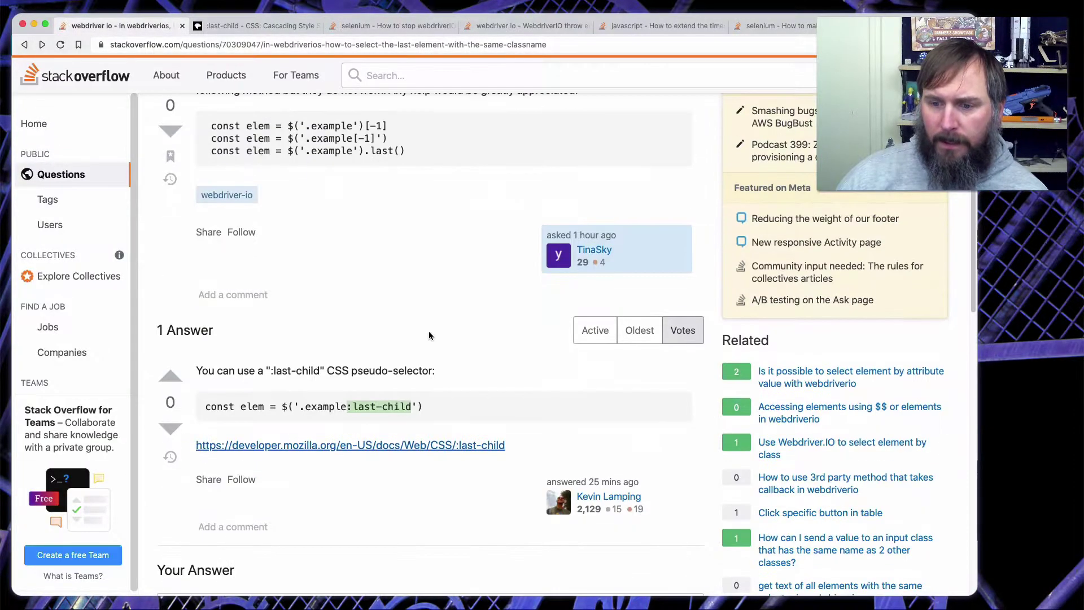
left_click_drag(450, 380, 203, 408)
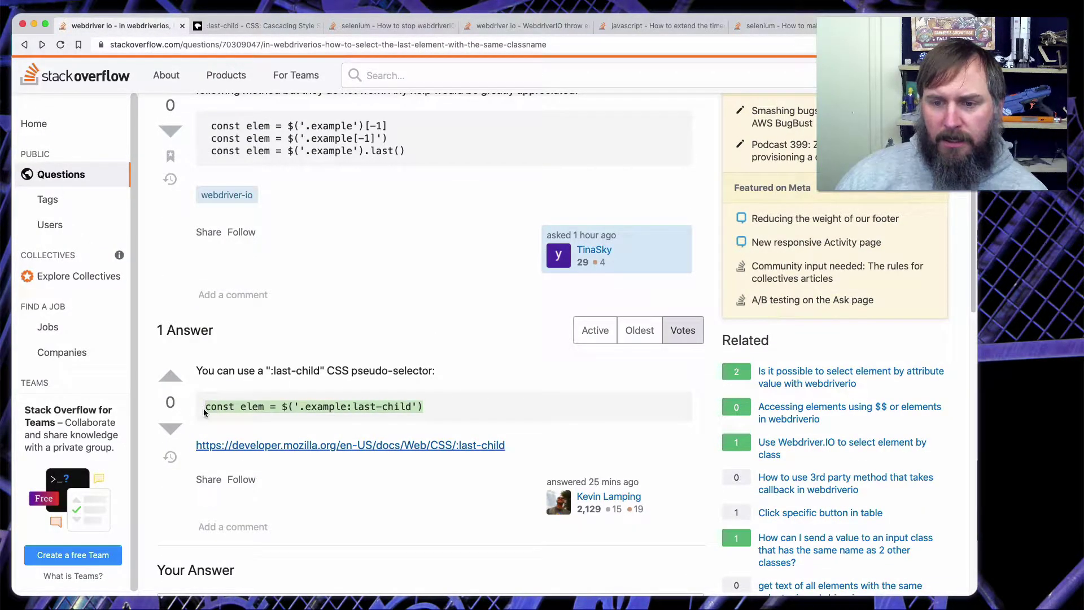
left_click(297, 401)
left_click_drag(299, 405, 410, 410)
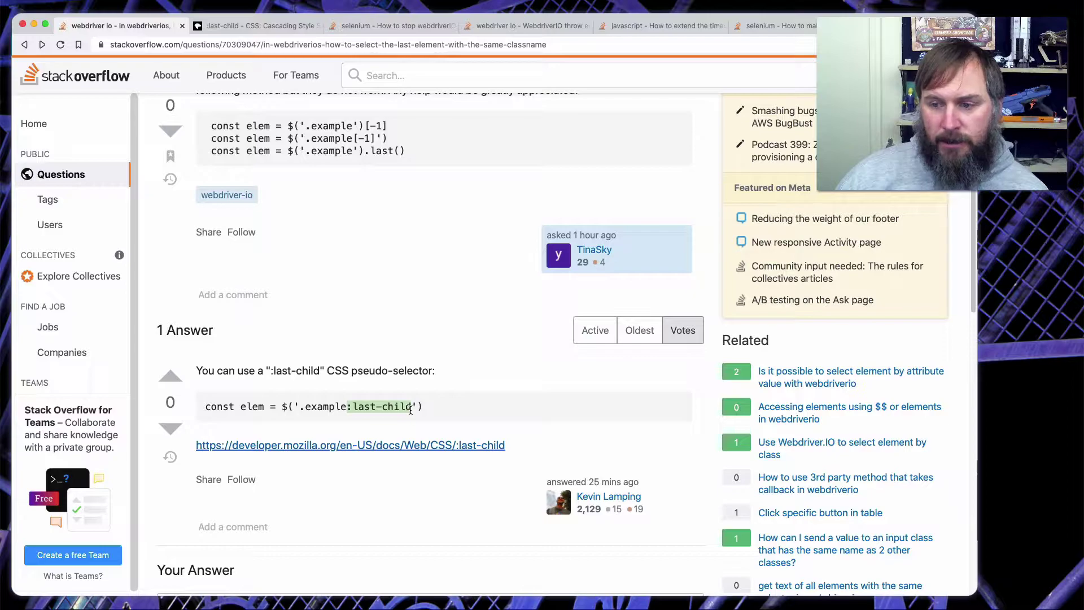
double_click(349, 407)
left_click_drag(347, 407, 411, 407)
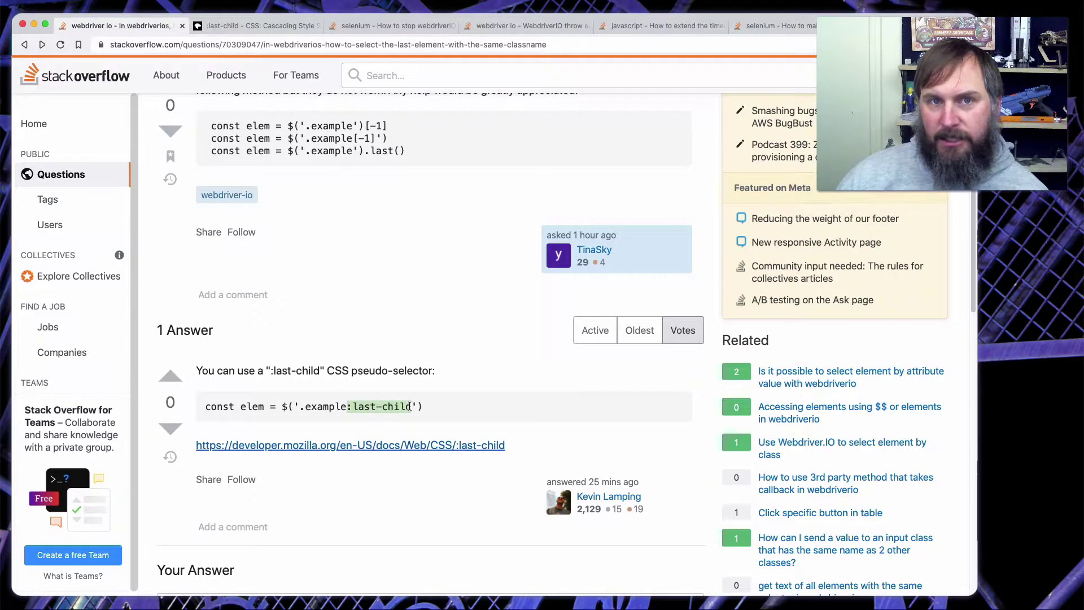
left_click_drag(348, 406, 300, 410)
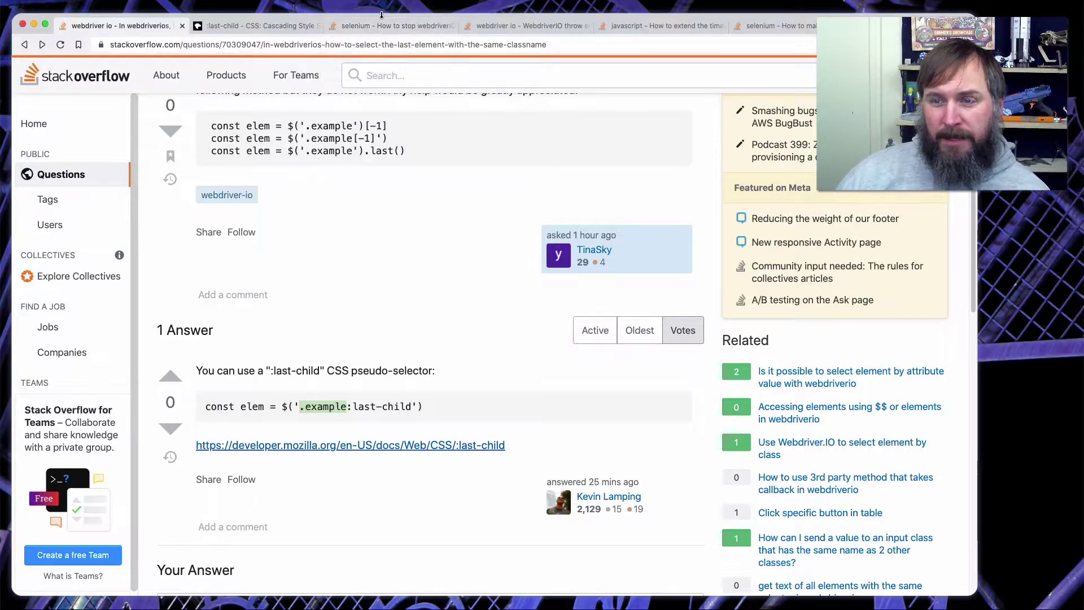
left_click(423, 218)
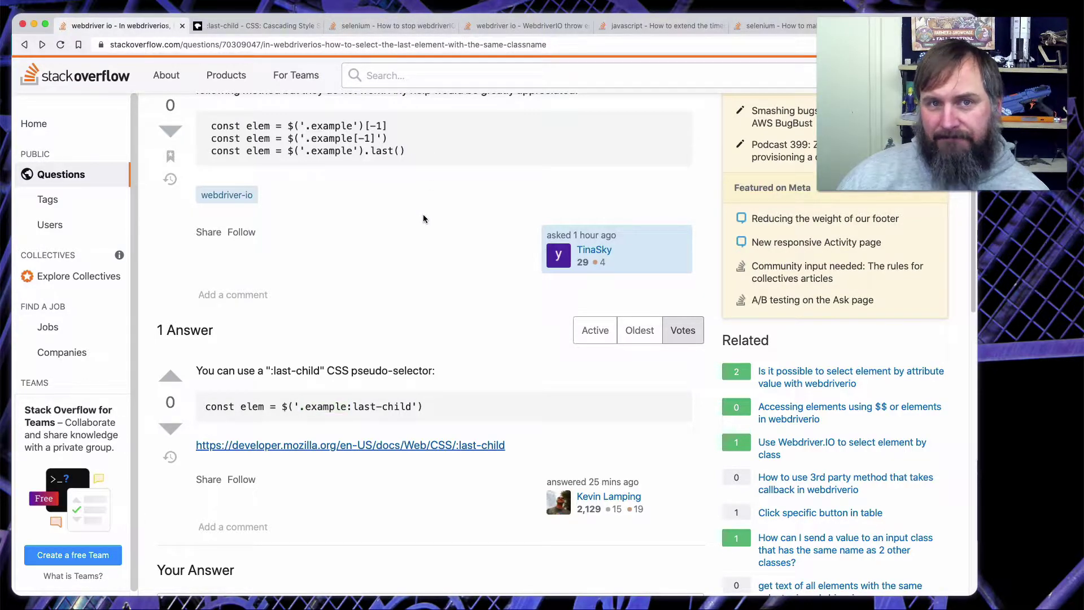
Open the question on stopping a webdriverIO script when an expect assertion fails and examine its toHaveValue assertion
left_click(395, 25)
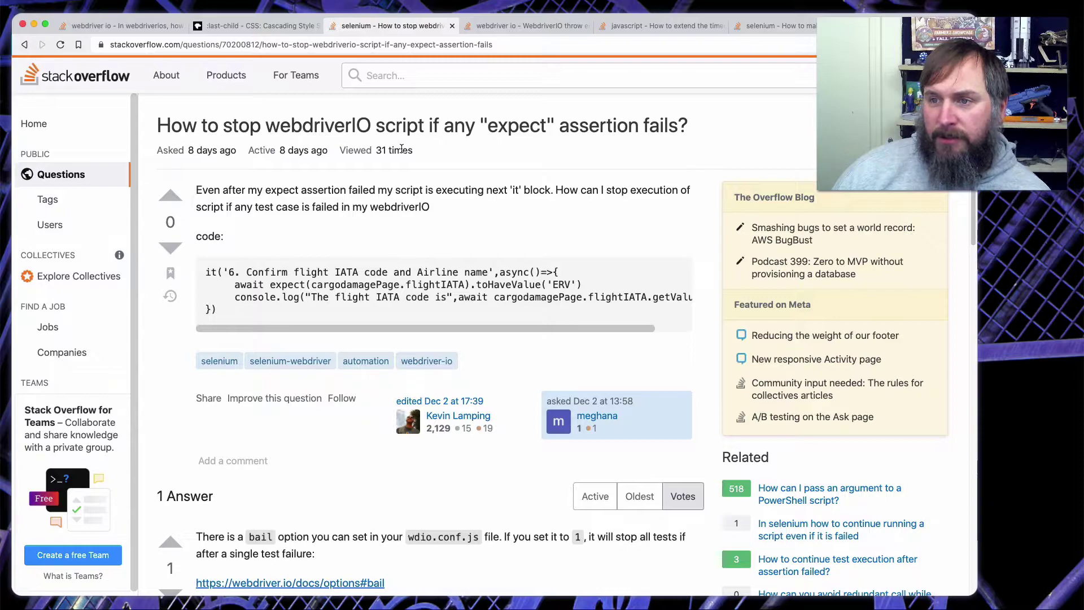
left_click_drag(507, 131, 567, 133)
left_click_drag(274, 287, 648, 288)
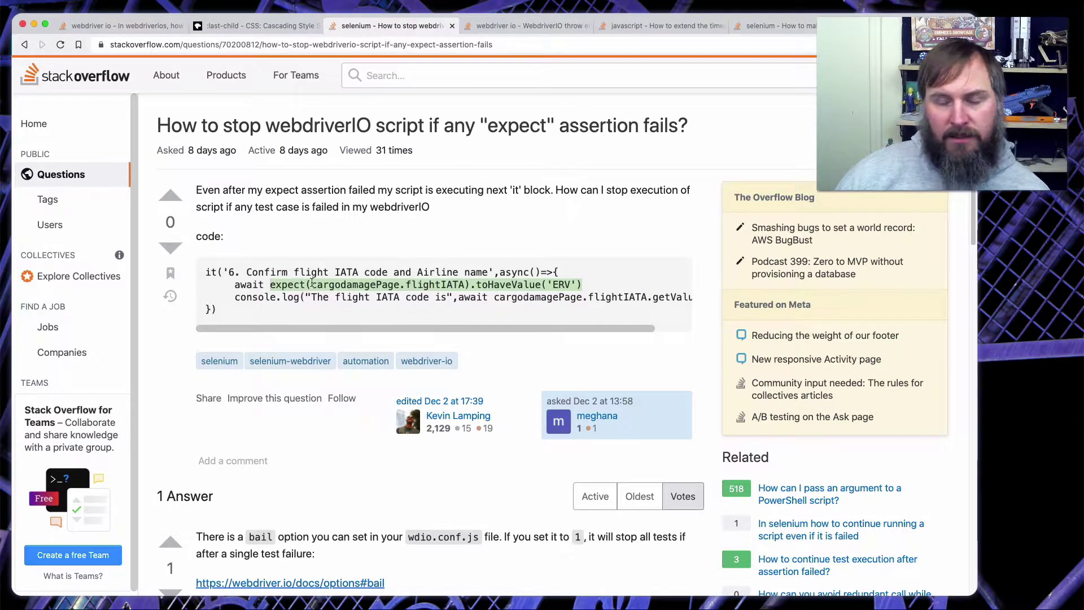
Examine the question's toHaveValue assertion, tracing the cargodamagePage.flightIATA element and the expected value 'ERV'
left_click(543, 286)
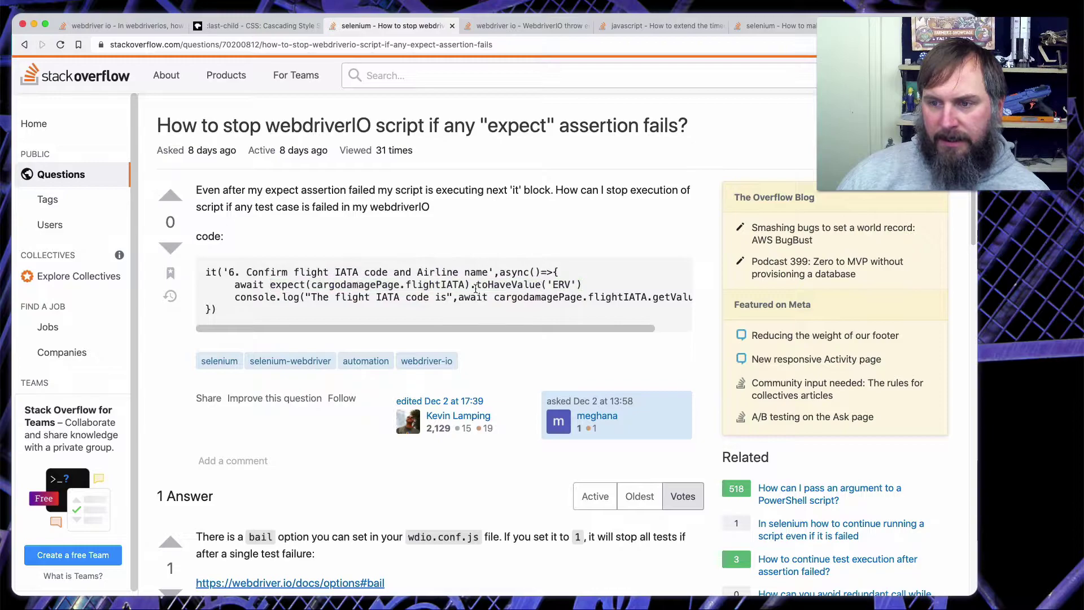
left_click_drag(465, 285, 382, 286)
mouse_move(570, 286)
left_mouse_down()
mouse_move(535, 286)
mouse_move(554, 284)
left_mouse_up()
left_click(554, 284)
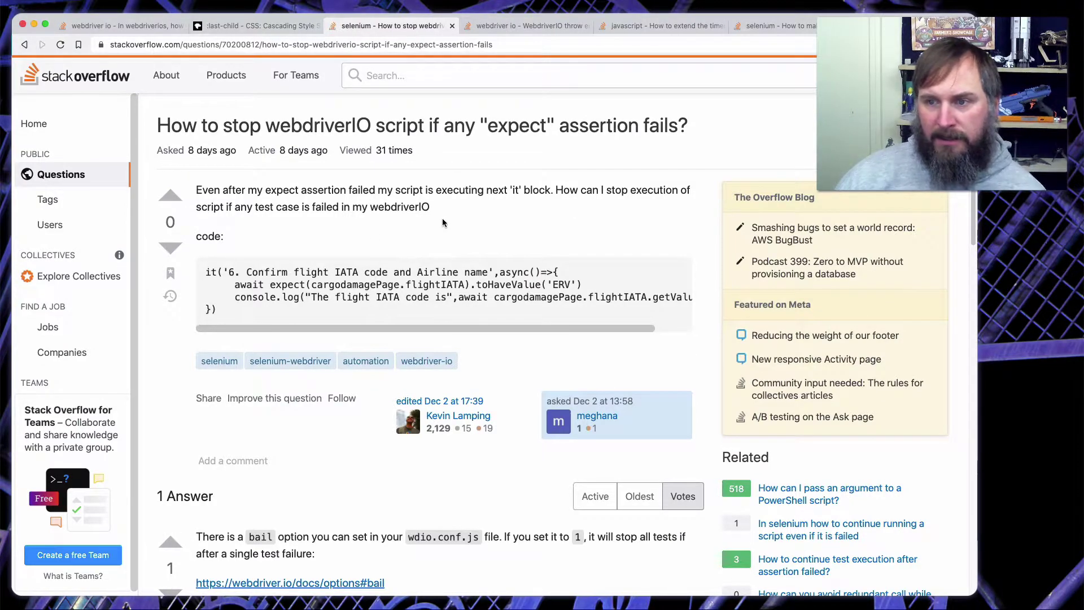
Open the bail documentation linked in the answer and read the option's description and its note on third-party test runners
scroll(443, 222, "down", 3)
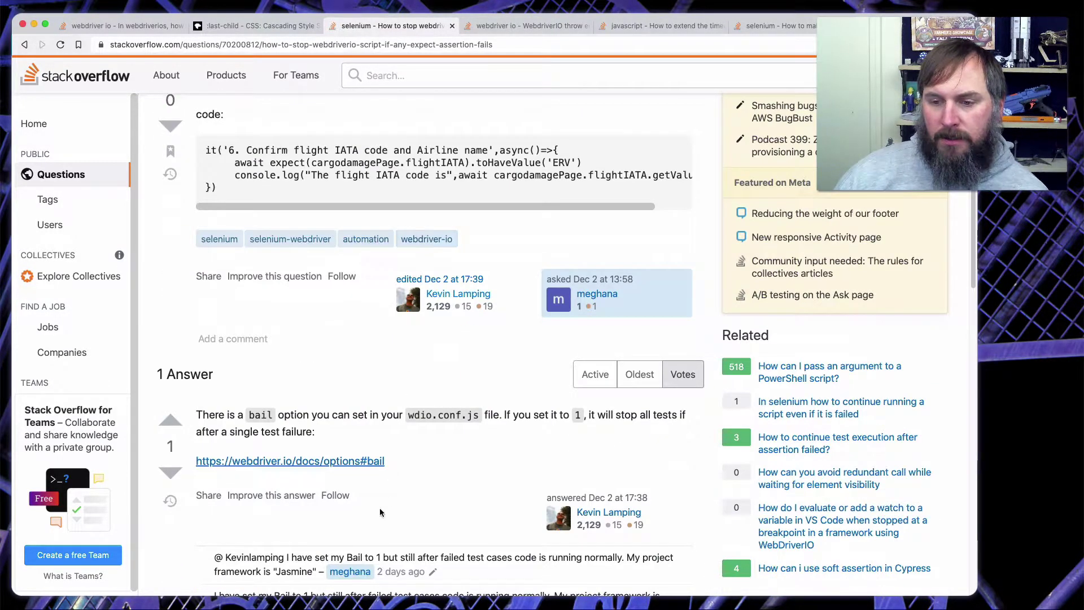
left_click(339, 460, "super")
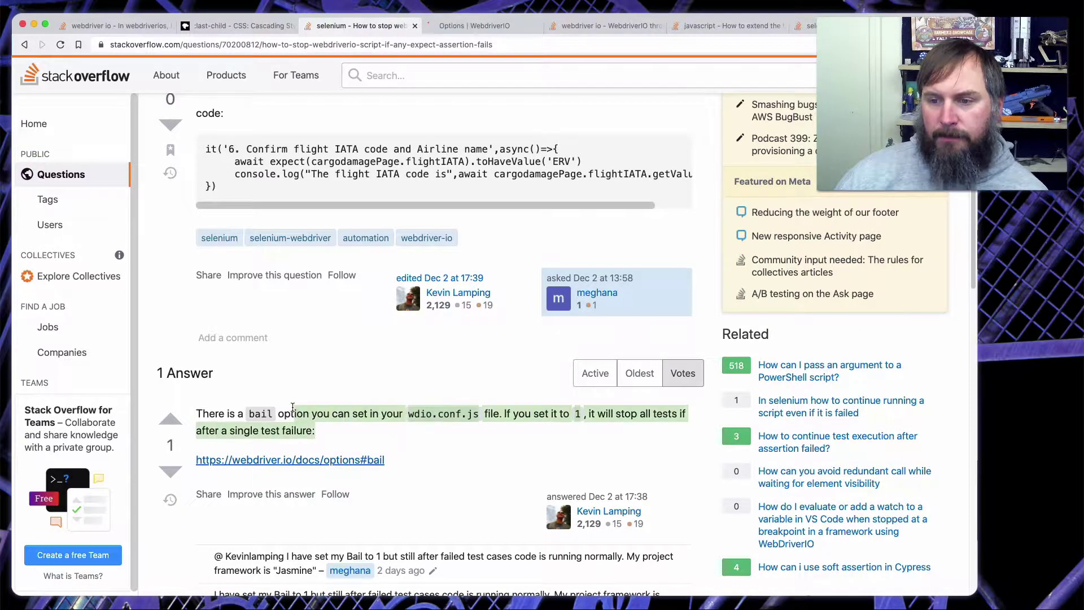
left_click(484, 25)
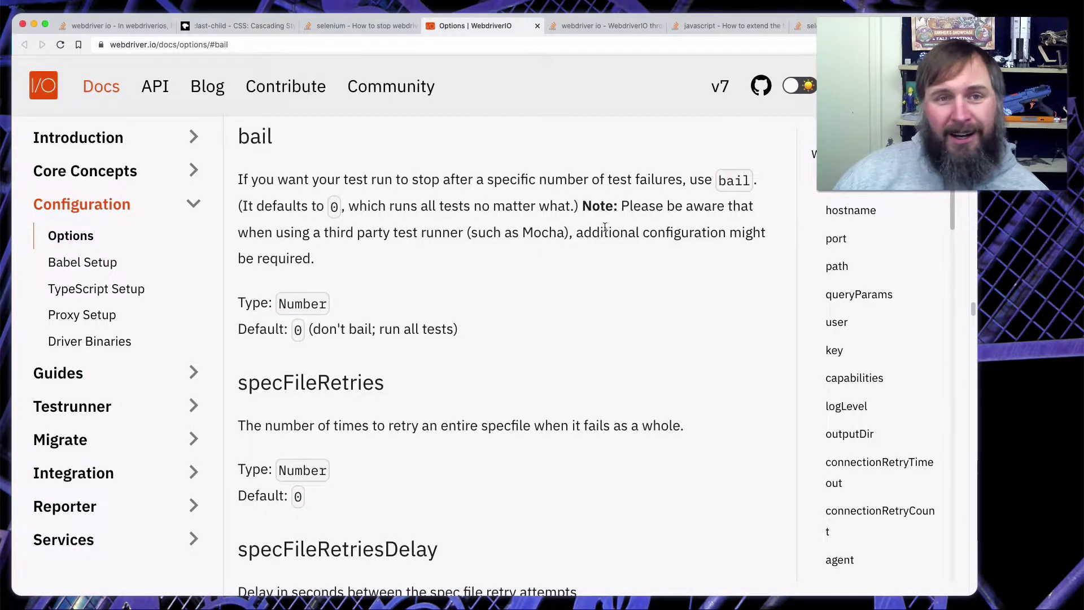
left_click_drag(622, 261, 618, 210)
left_click(616, 213)
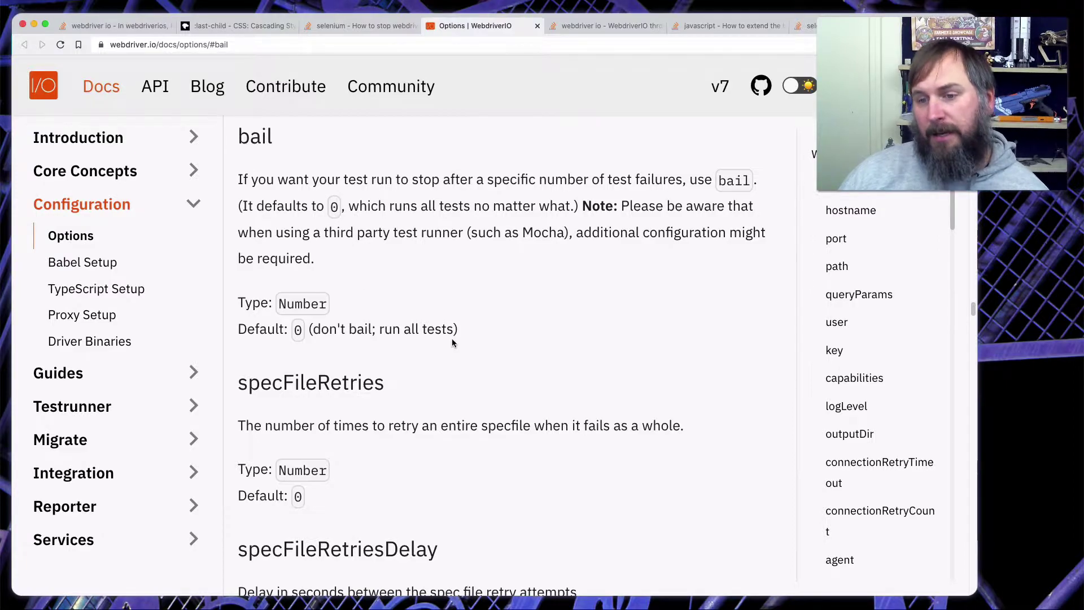
Return to the question on failed expect assertions and read the comments under the answer about setting bail to 1 with Jasmine
left_click(361, 26)
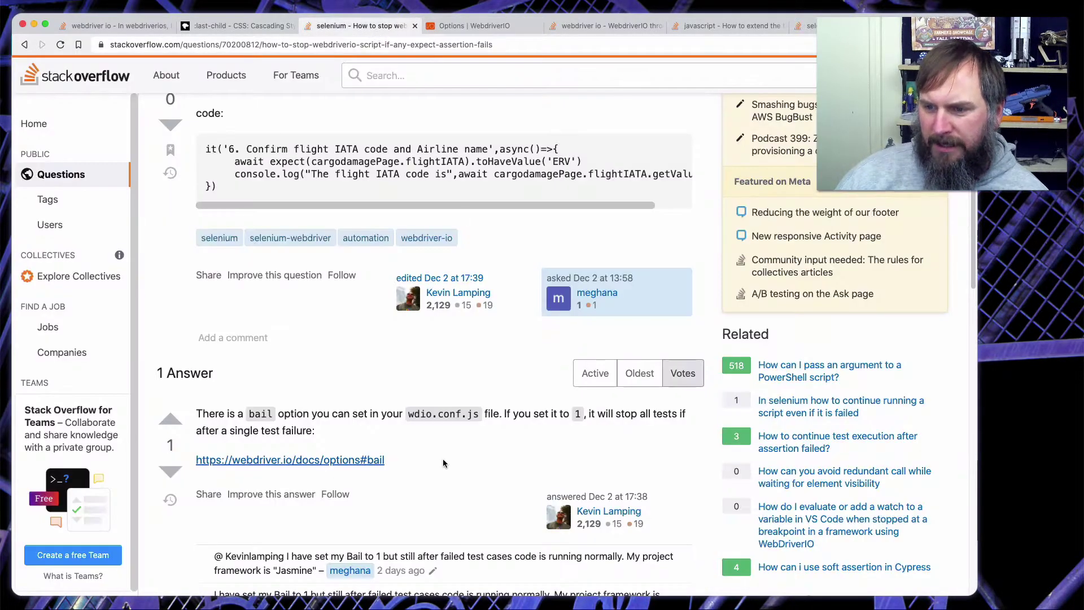
left_click_drag(235, 428, 479, 428)
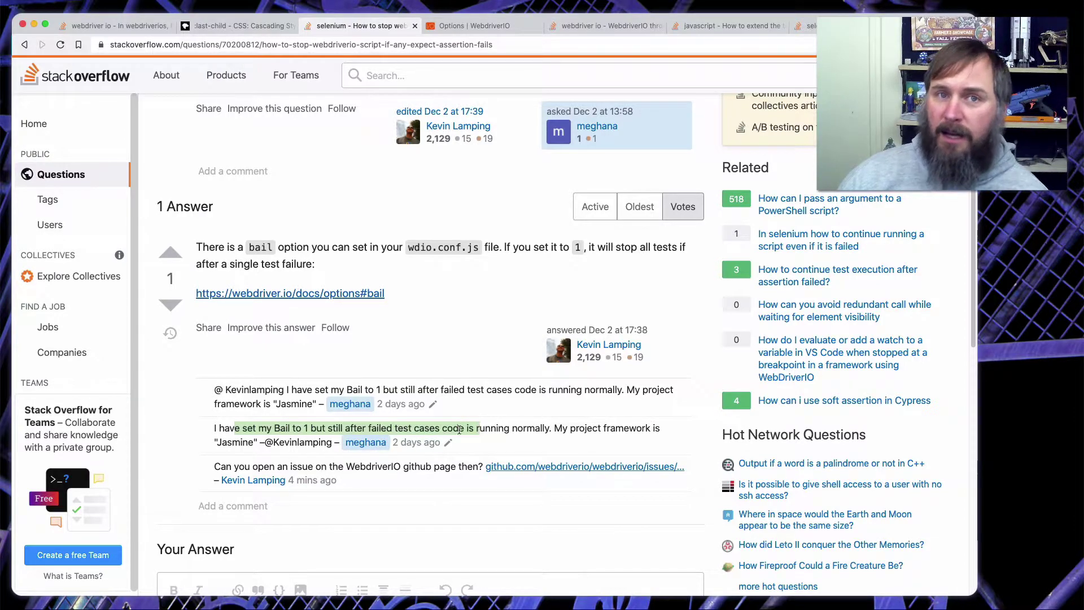
left_click(480, 401)
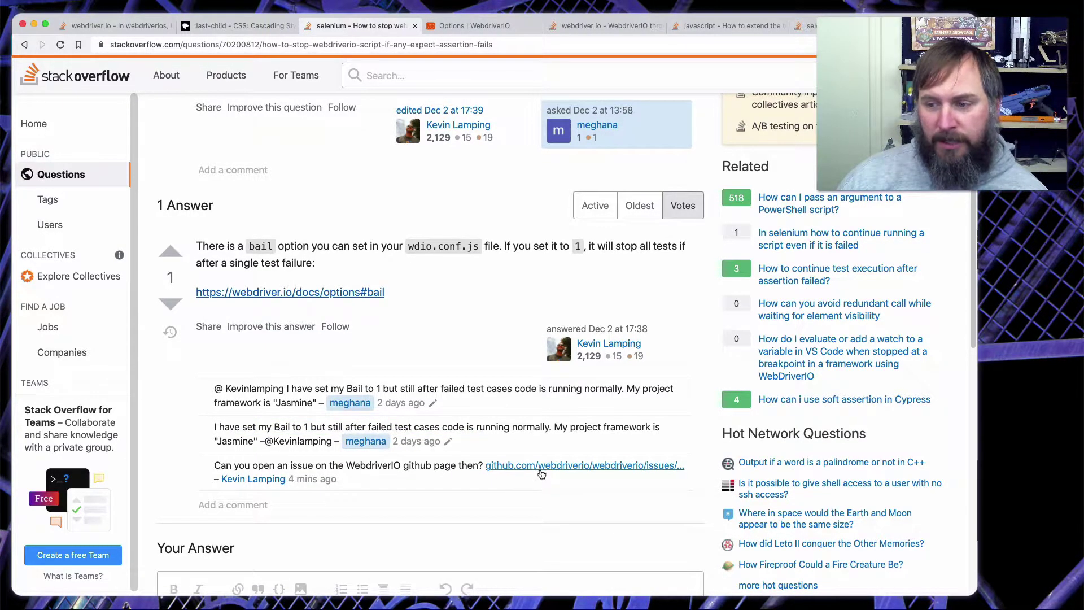
scroll(541, 473, "up", 5)
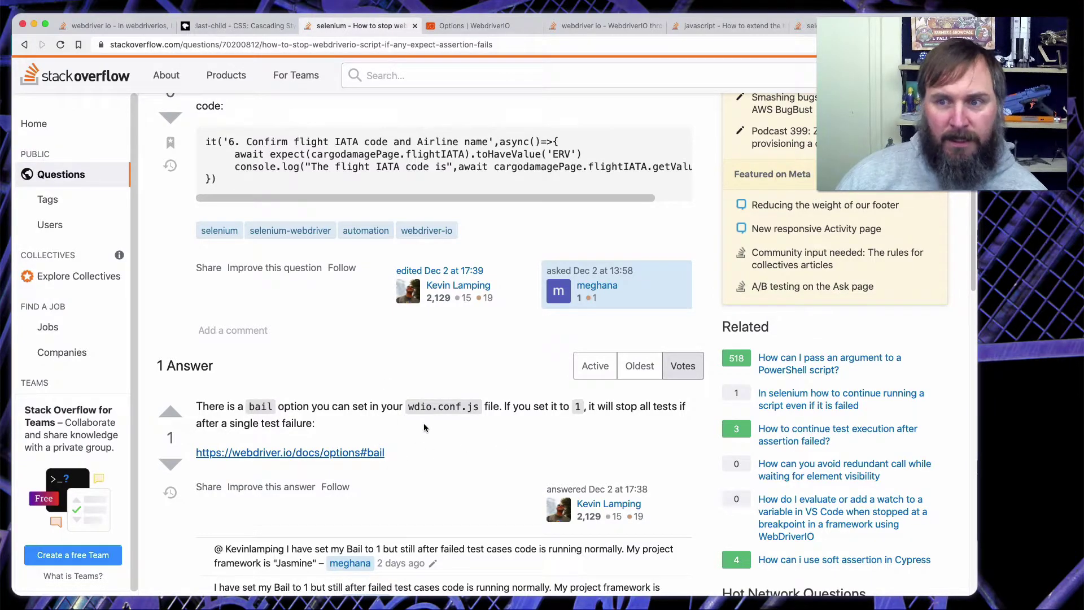
scroll(371, 266, "up", 3)
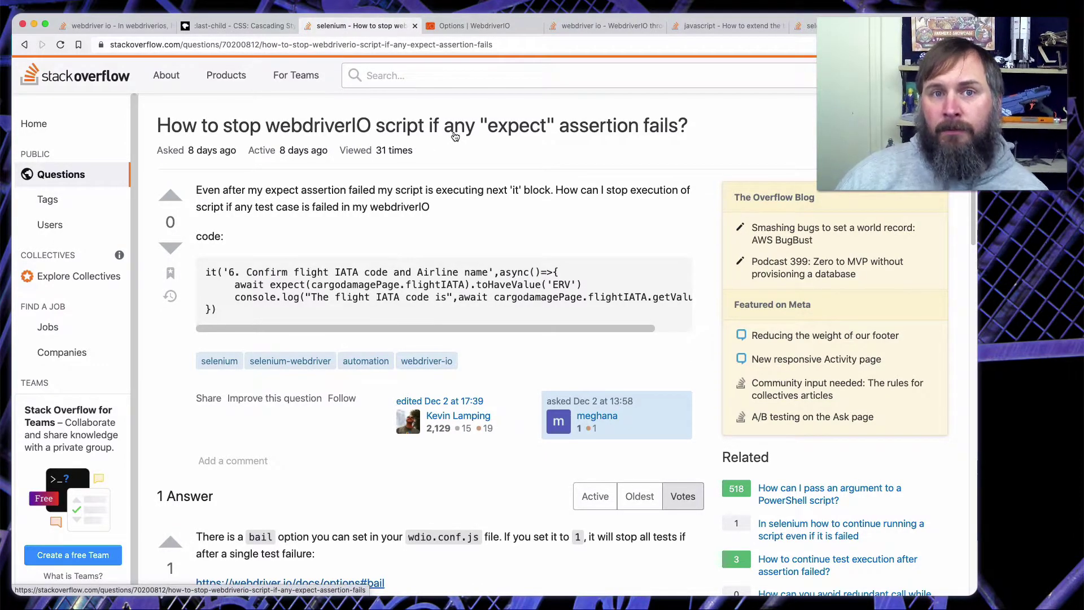
Open the question on WebdriverIO errors after an NPM version update and examine its error message and package.json dependencies
left_click(602, 26)
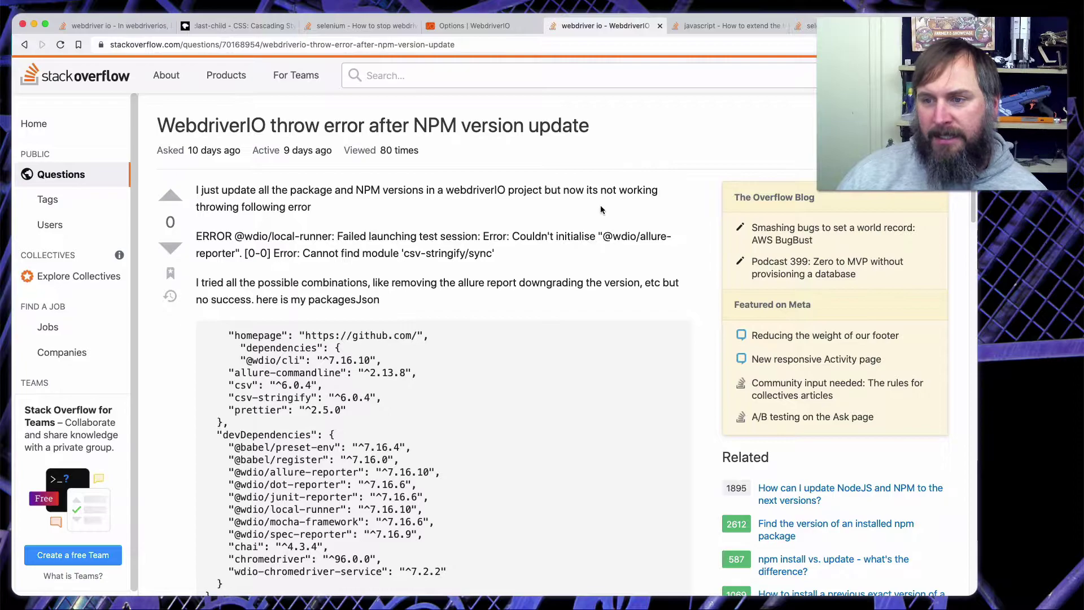
scroll(483, 296, "down", 3)
left_click_drag(275, 354, 454, 441)
left_click(454, 441)
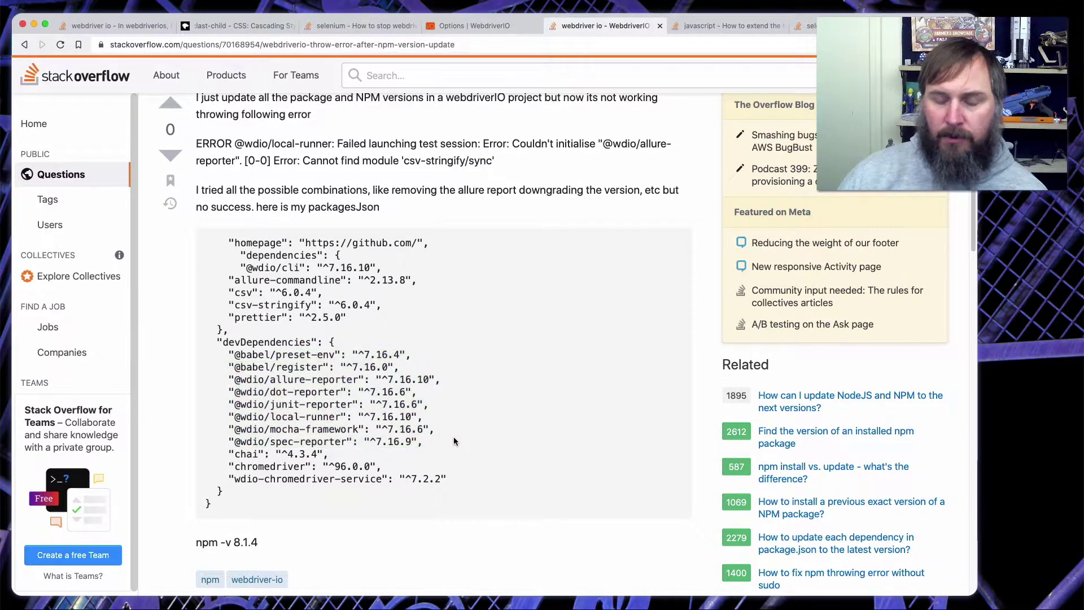
scroll(463, 335, "up", 2)
left_click_drag(525, 226, 467, 170)
left_click(467, 171)
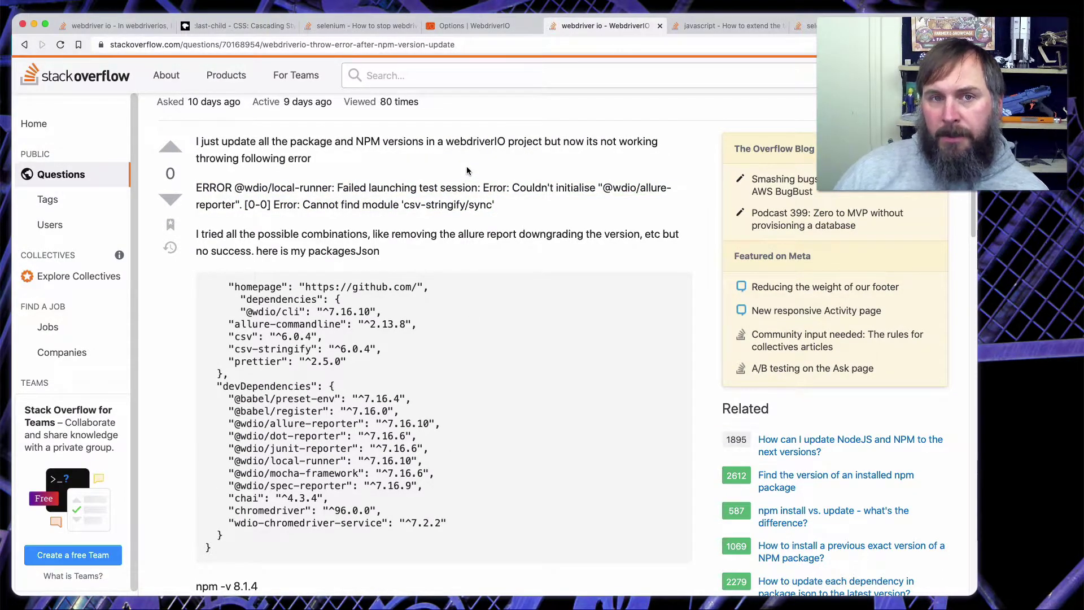
scroll(467, 170, "up", 2)
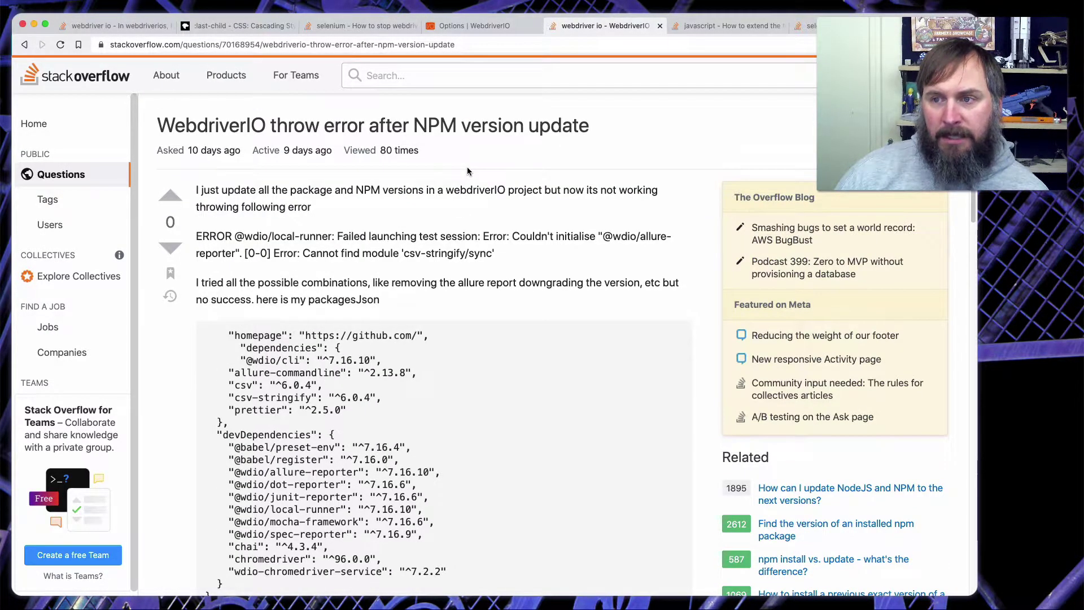
Read the NPM update question's answer and the comment suggesting removal of node modules and the package-lock file
scroll(467, 171, "down", 5)
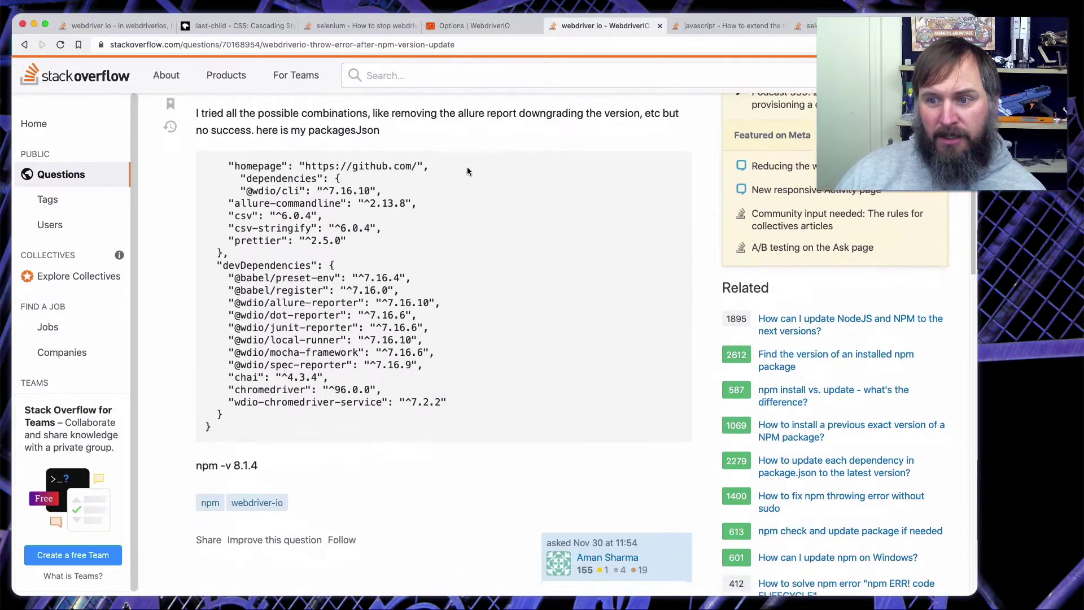
scroll(455, 286, "down", 10)
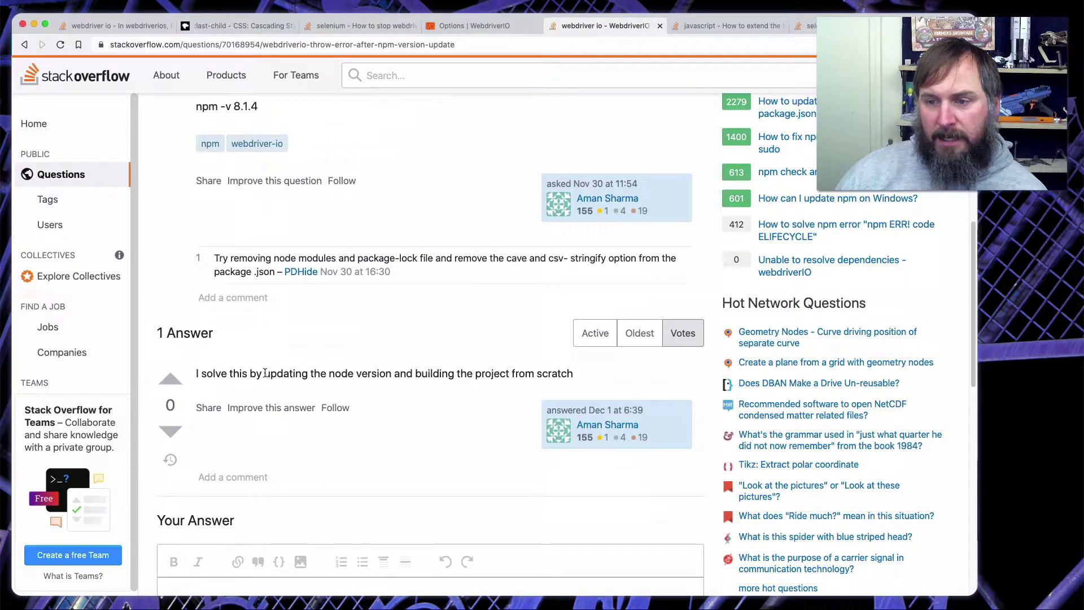
left_click_drag(415, 374, 586, 377)
left_click(586, 376)
scroll(565, 373, "up", 1)
left_click_drag(218, 299, 442, 299)
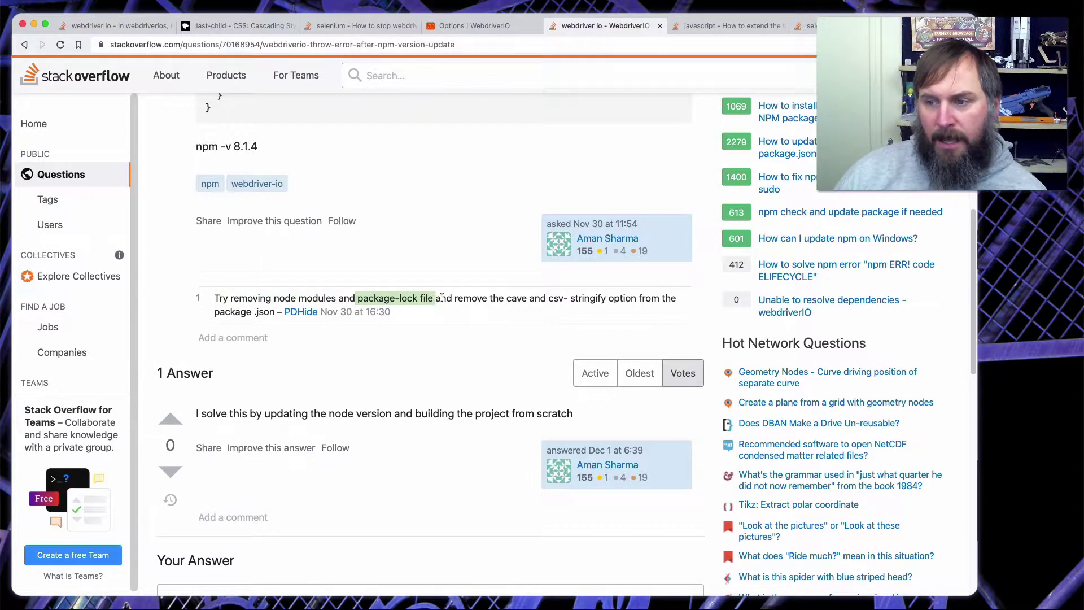
Switch to Terminal and list all files in the wdio-testrunner folder with ls -ltar, locating the node_modules folder
key("super+Tab")
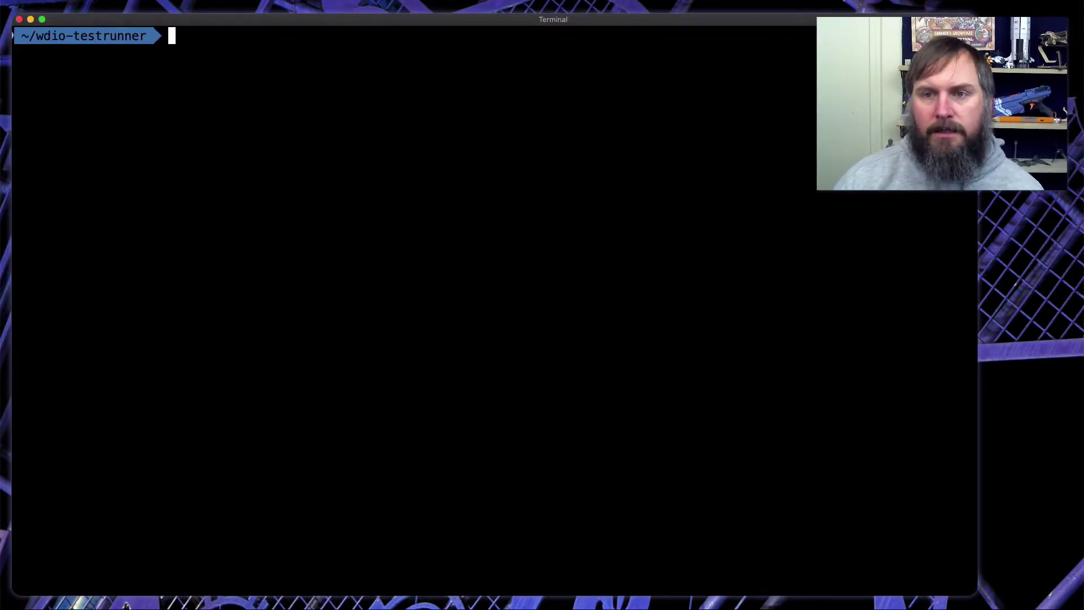
type("ls -ltar")
key("Return")
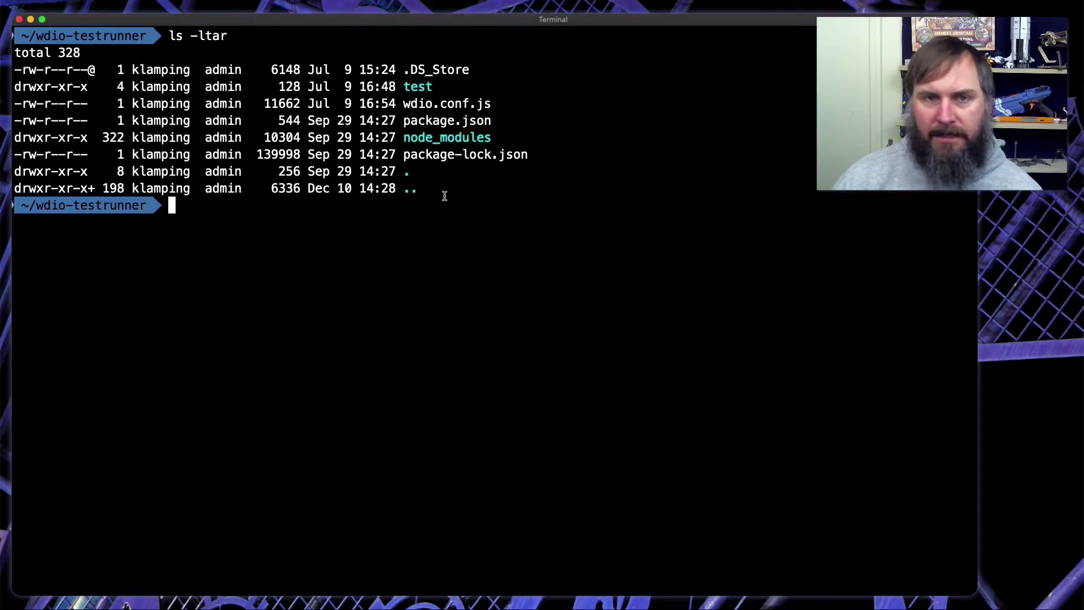
left_click_drag(404, 137, 495, 136)
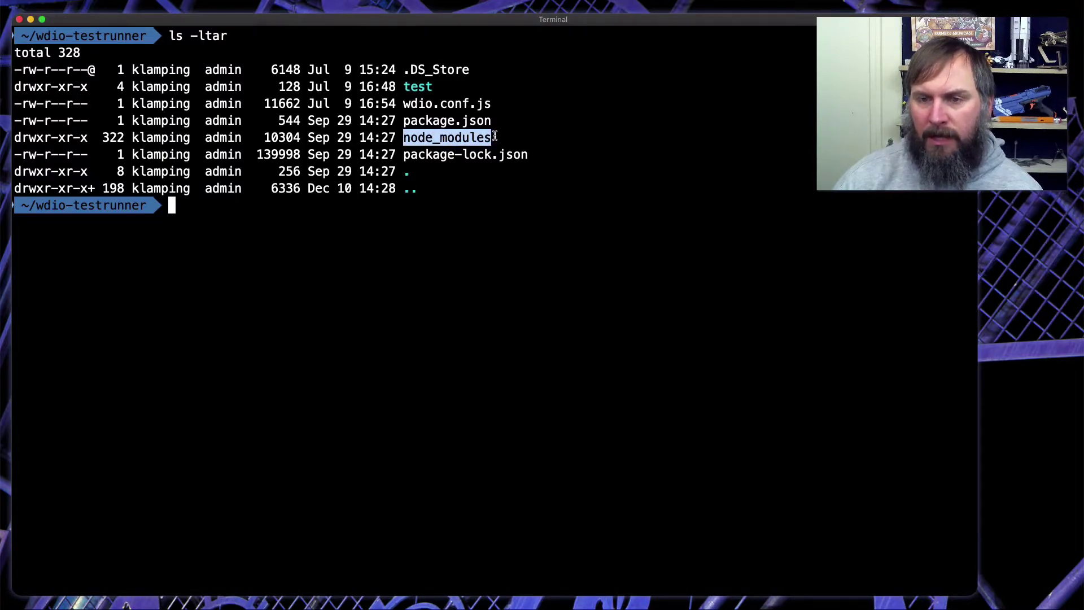
left_click(495, 137)
type("ls -ltar ")
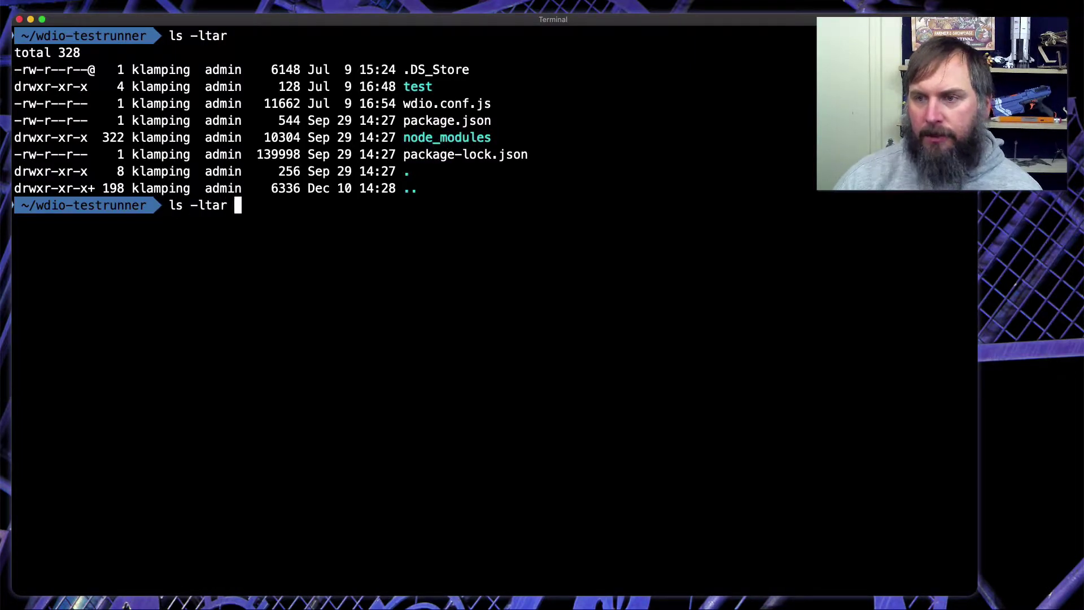
type("nod")
key("Tab")
key("Return")
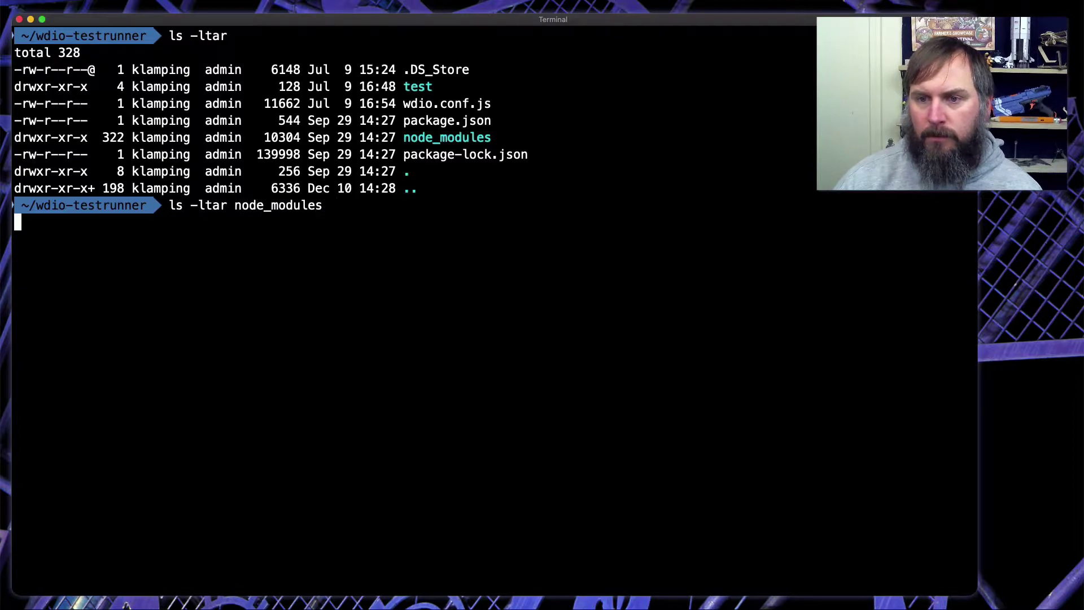
scroll(446, 322, "up", 20)
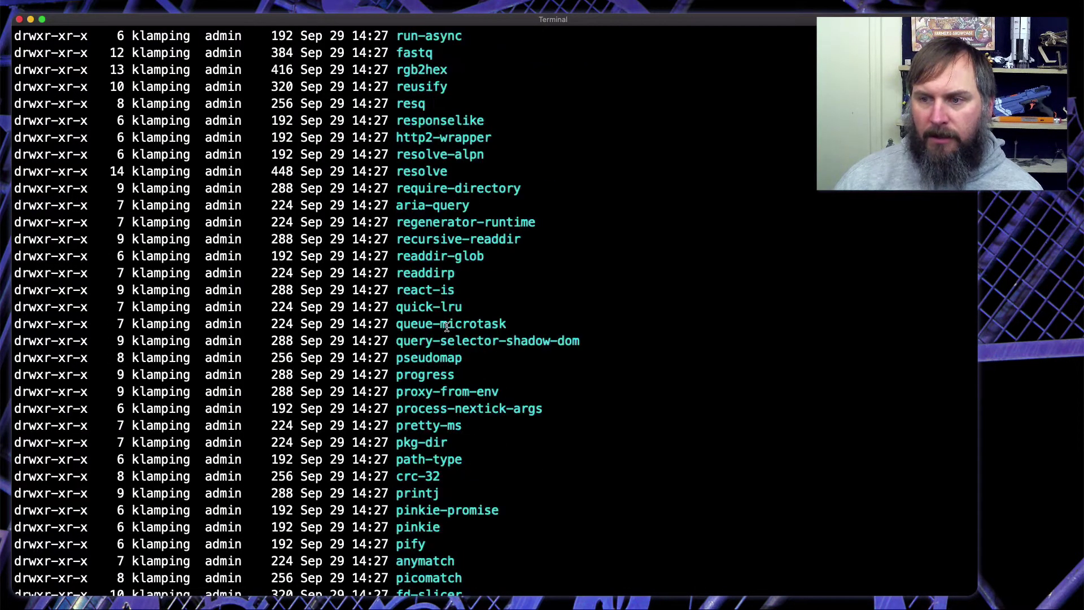
scroll(446, 326, "up", 20)
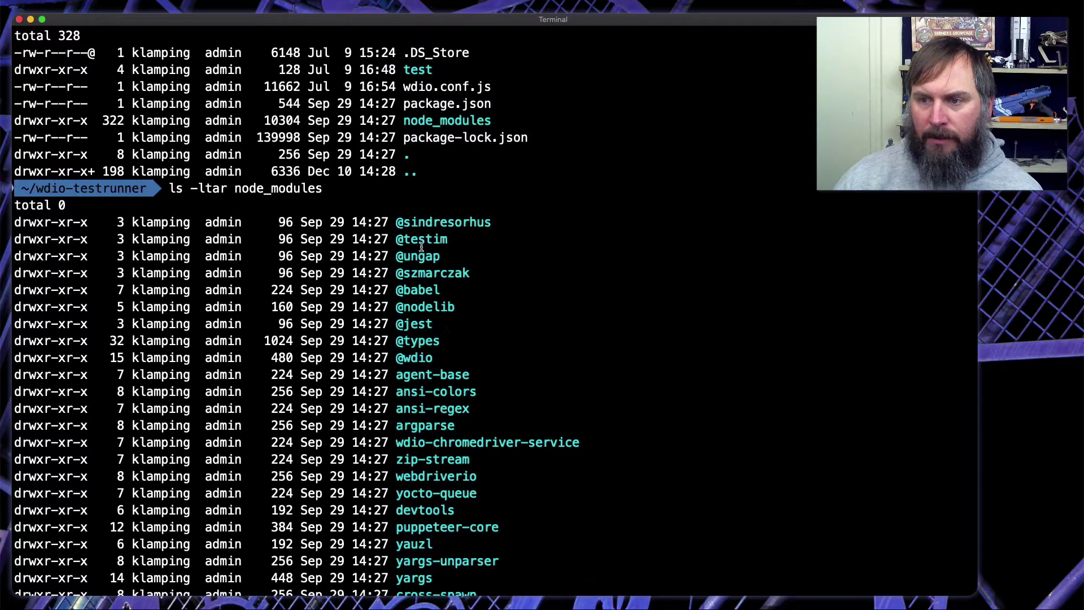
double_click(395, 358)
left_click(395, 357)
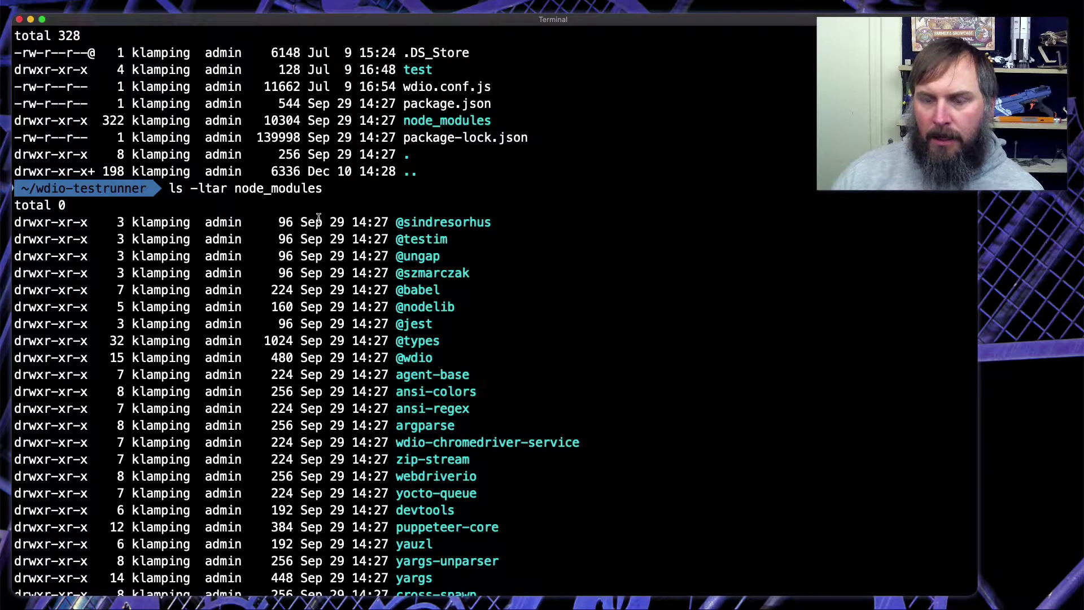
scroll(319, 218, "down", 20)
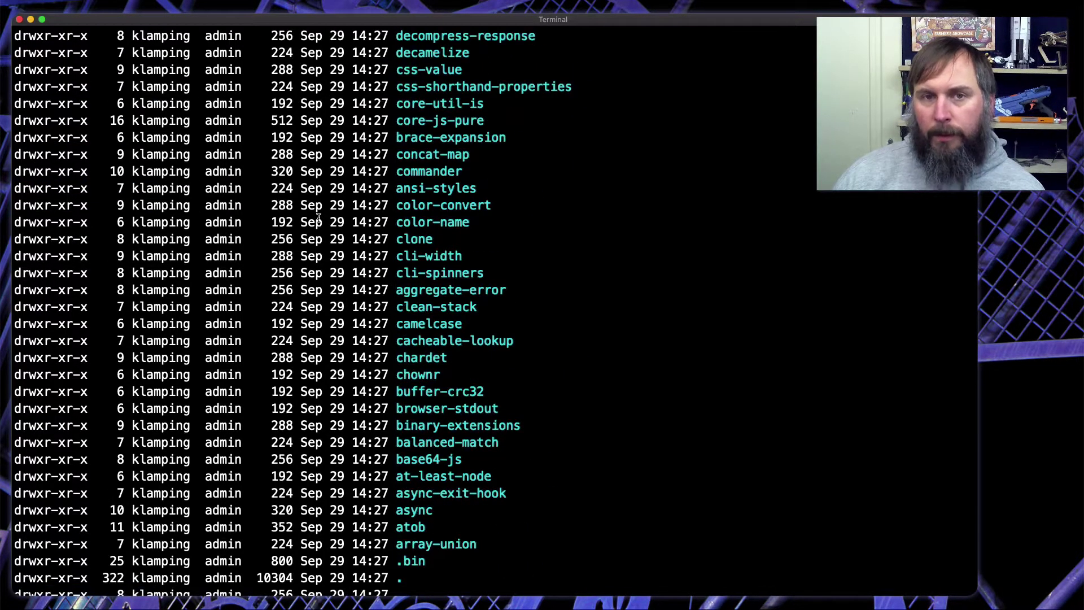
scroll(319, 217, "down", 1)
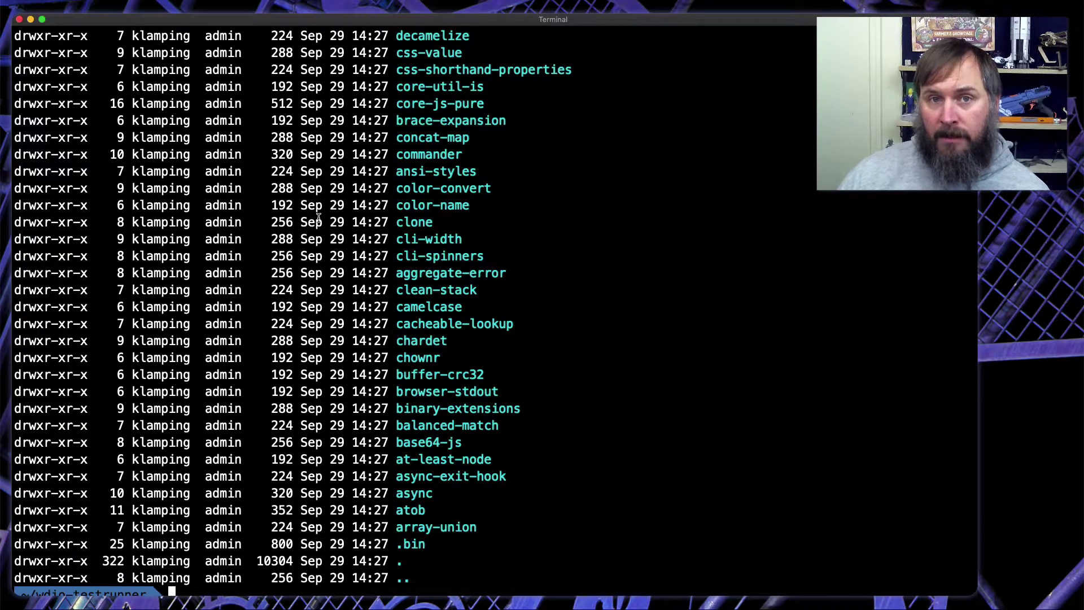
Clear the terminal and delete the project's node_modules folder with rm -rf node_modules
key("super+k")
type("rm -rf")
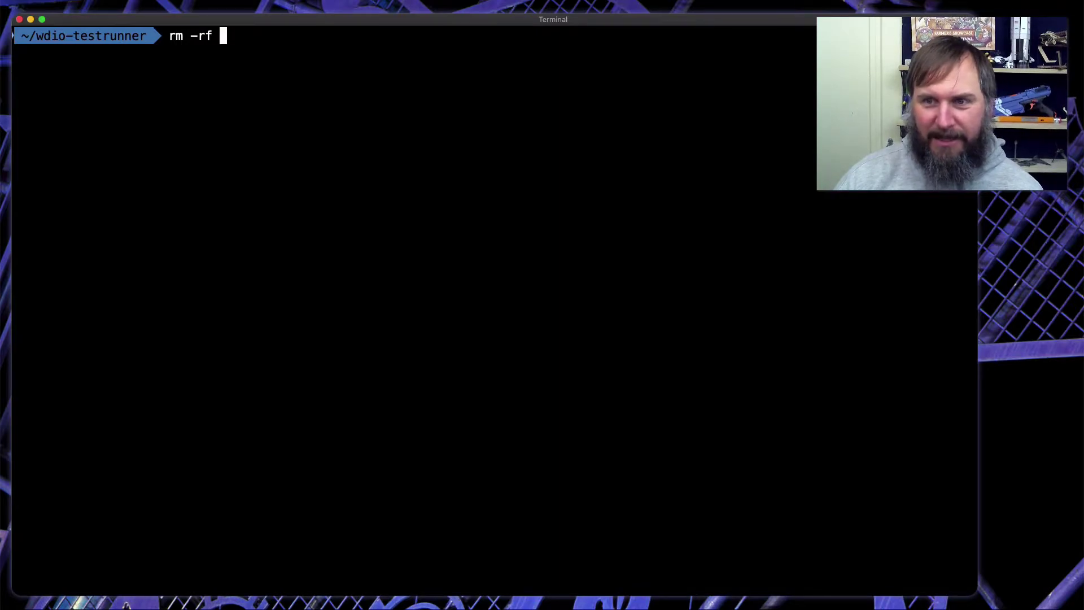
type("node_modules")
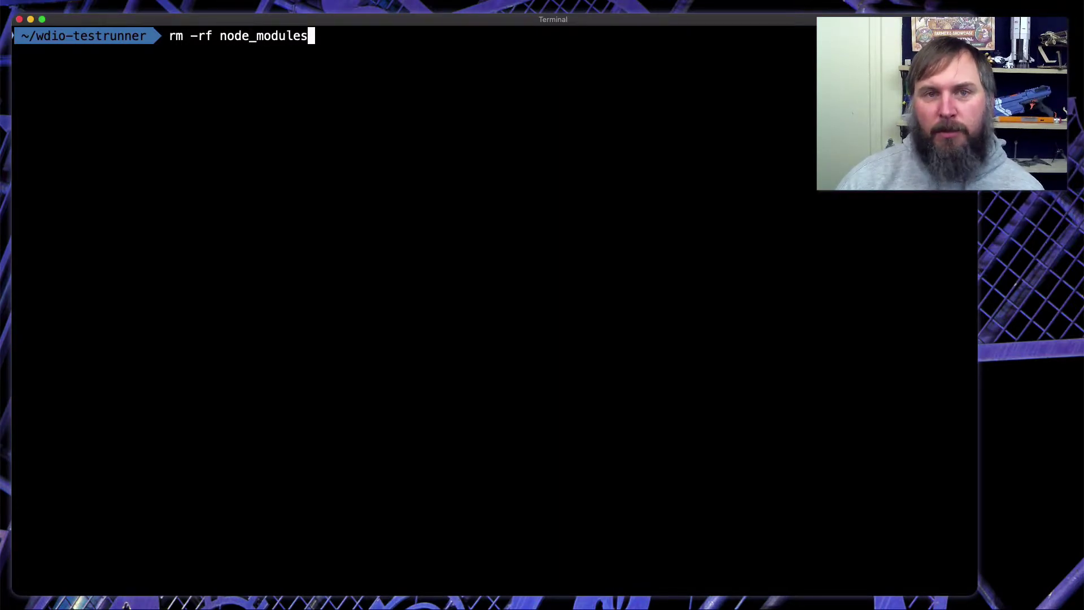
key("Return")
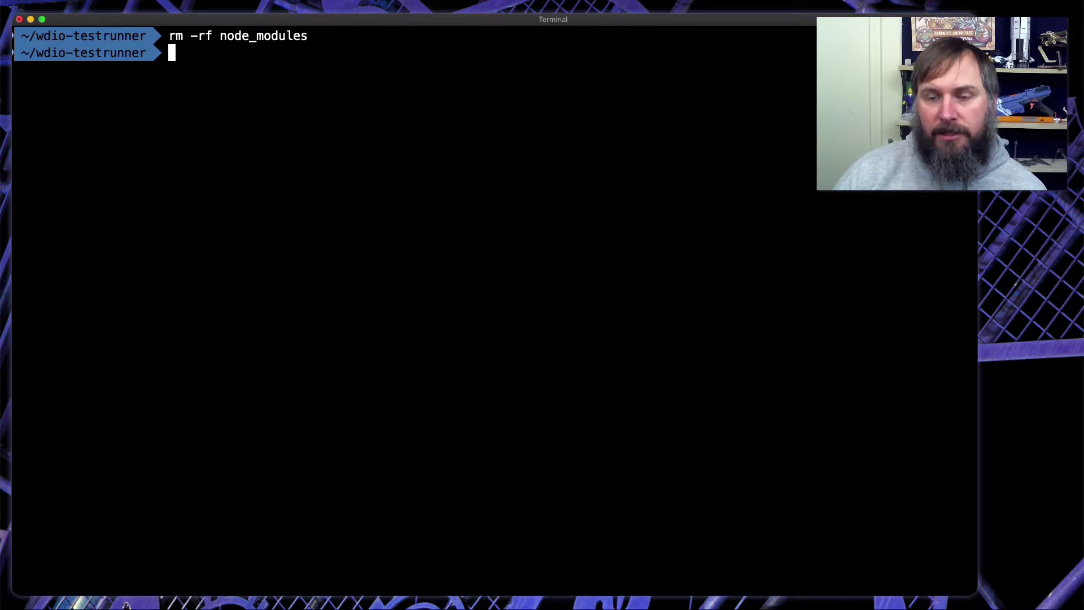
Delete package-lock.json with rm and reinstall the project's dependencies with npm install
type("rm package-")
key("Tab")
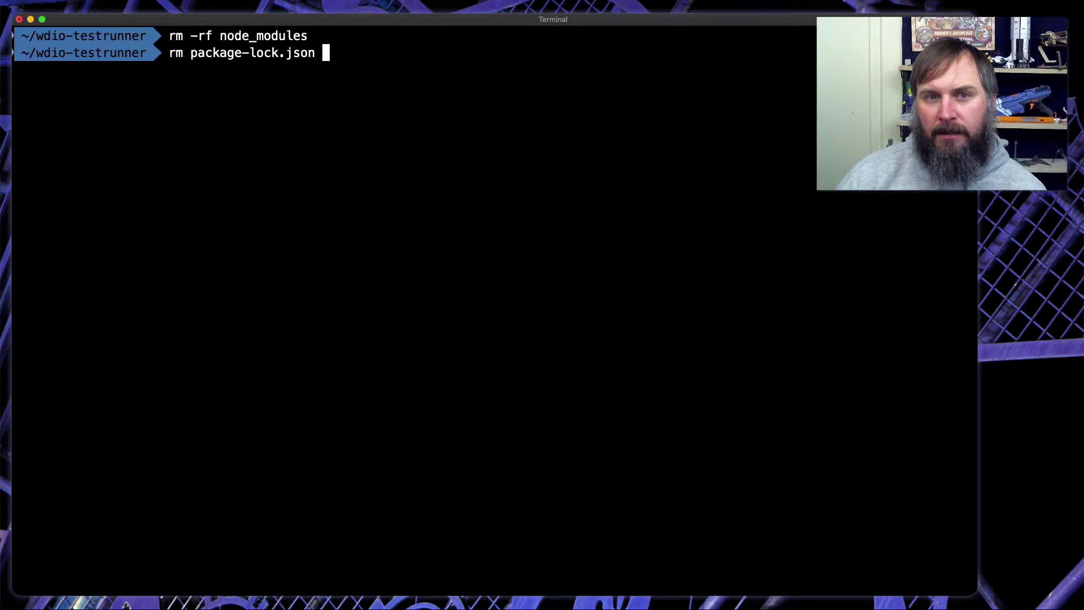
key("Return")
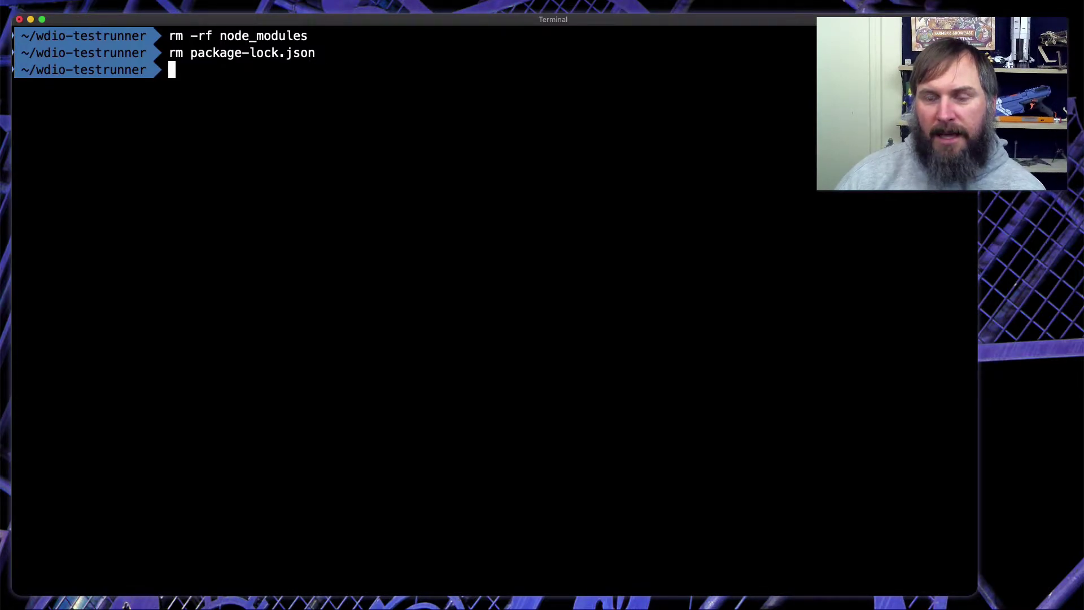
type("npm install")
key("Return")
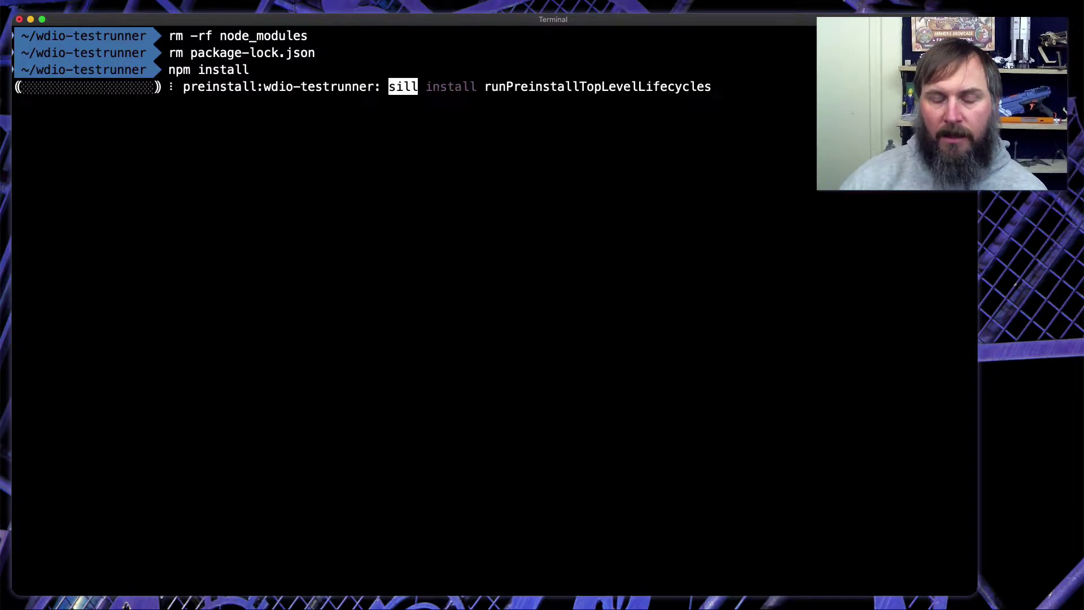
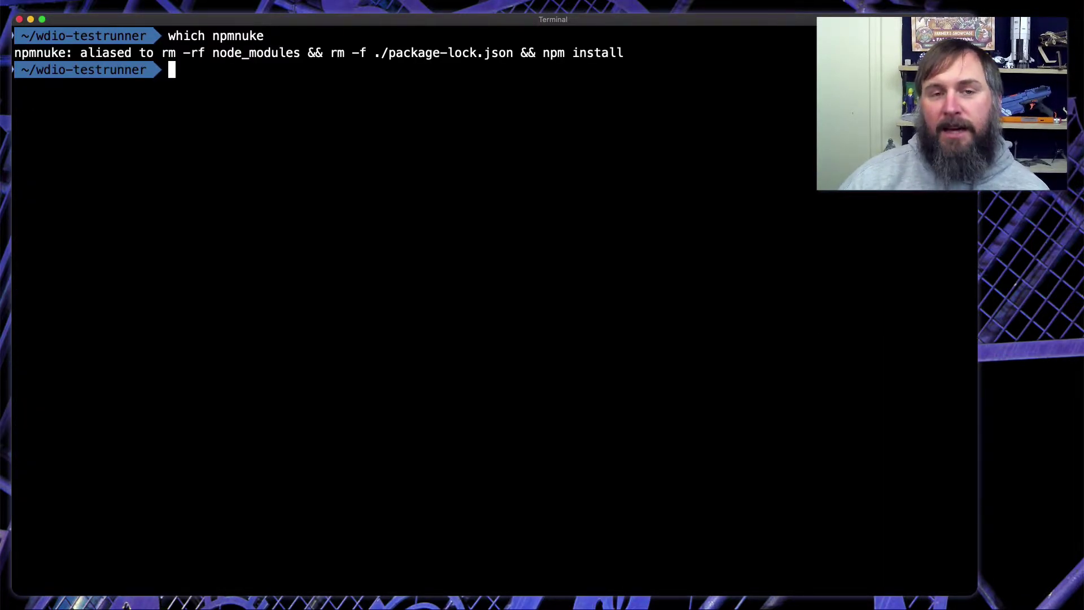
Highlight the commands behind the npmnuke alias and enter npmnuke at the prompt without running it
left_click_drag(125, 53, 631, 53)
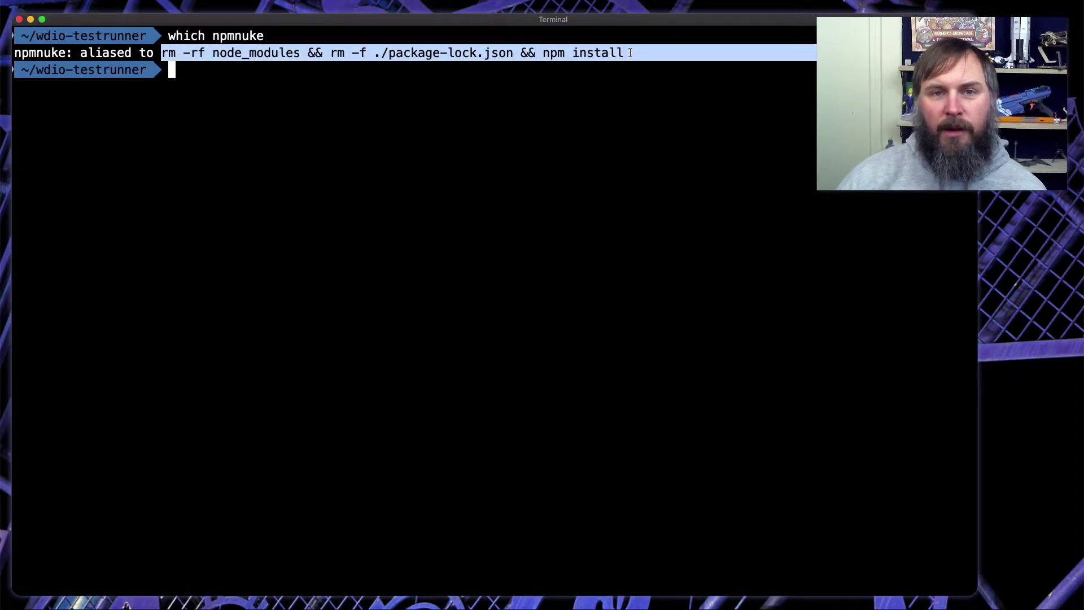
type("npmnuke")
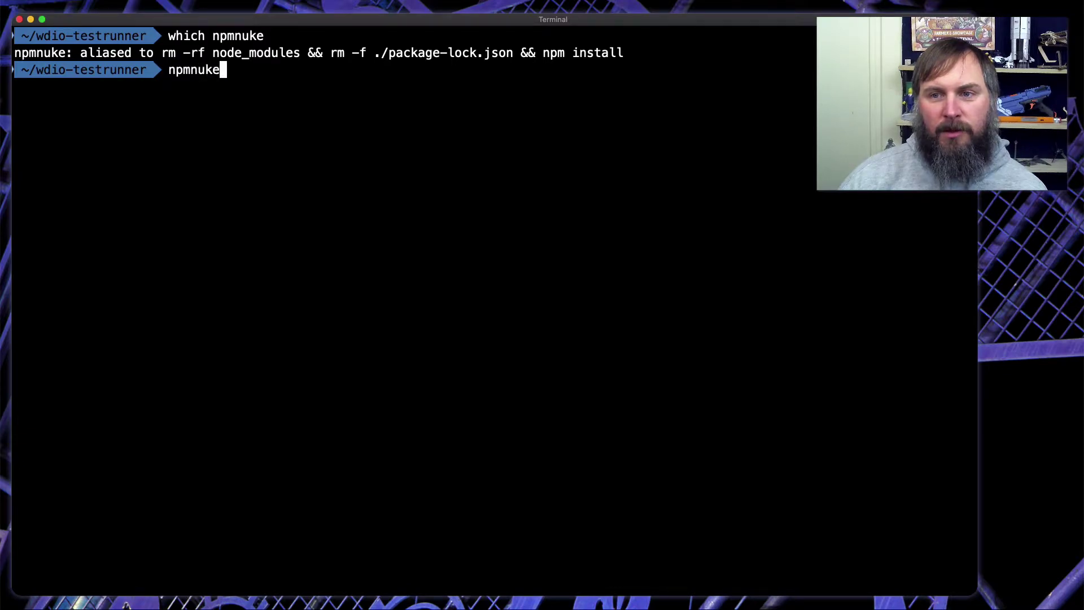
left_click_drag(164, 52, 632, 54)
left_click(585, 59)
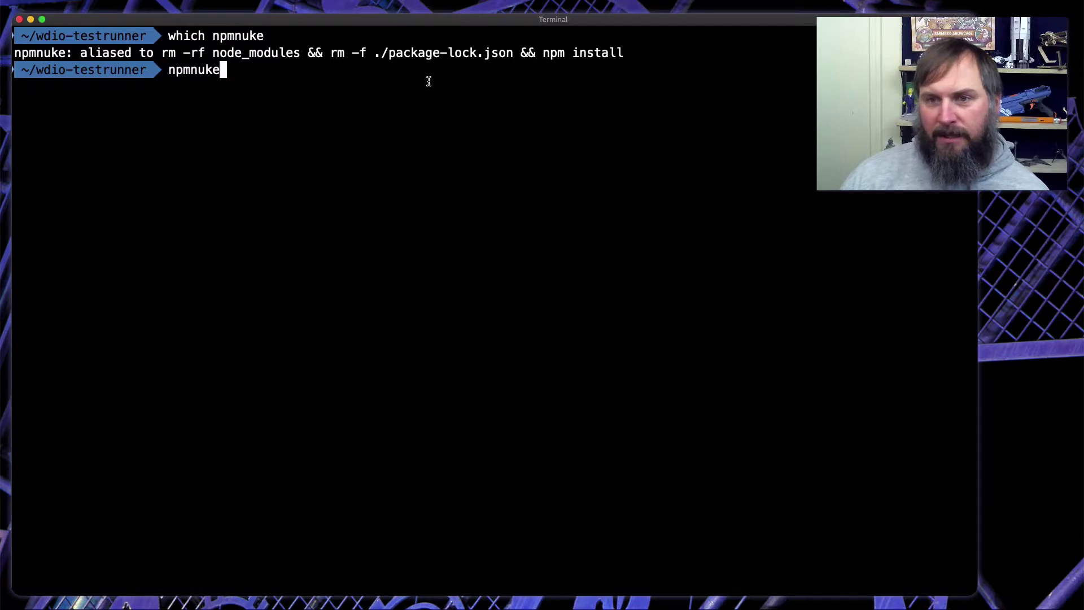
Switch to the browser, open the browser.debug timeout question and examine the cucumberOpts timeout setting in its answer
key("super+Tab")
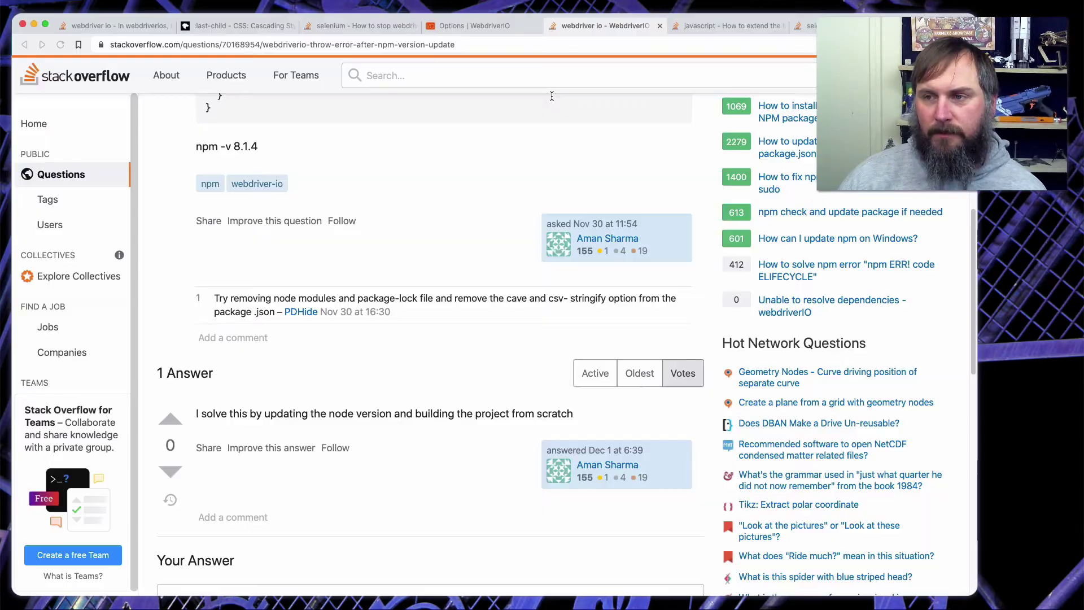
scroll(496, 337, "up", 15)
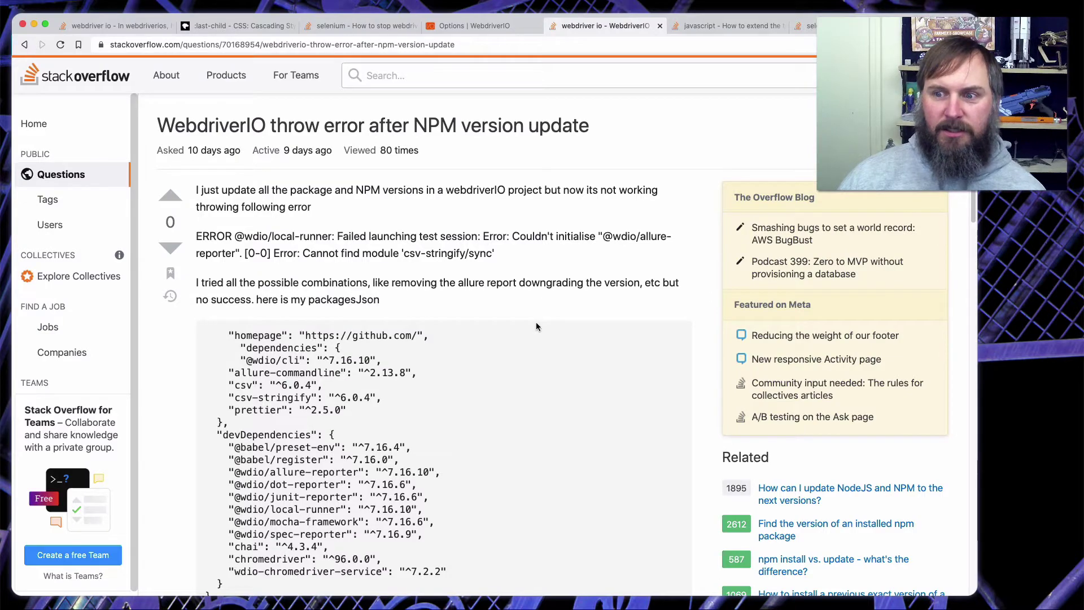
key("ctrl+Tab")
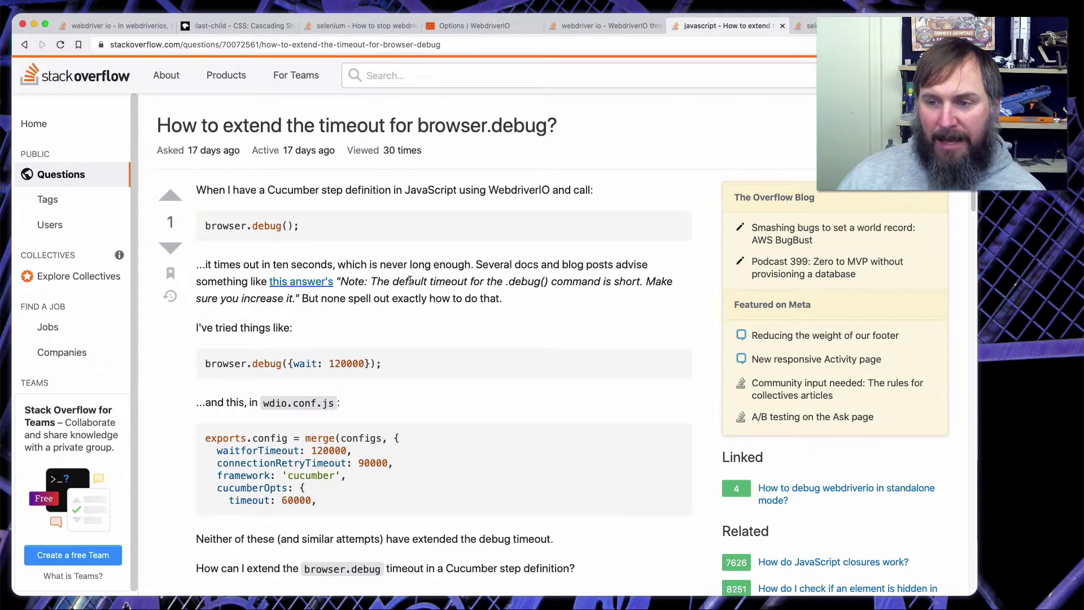
scroll(410, 280, "down", 10)
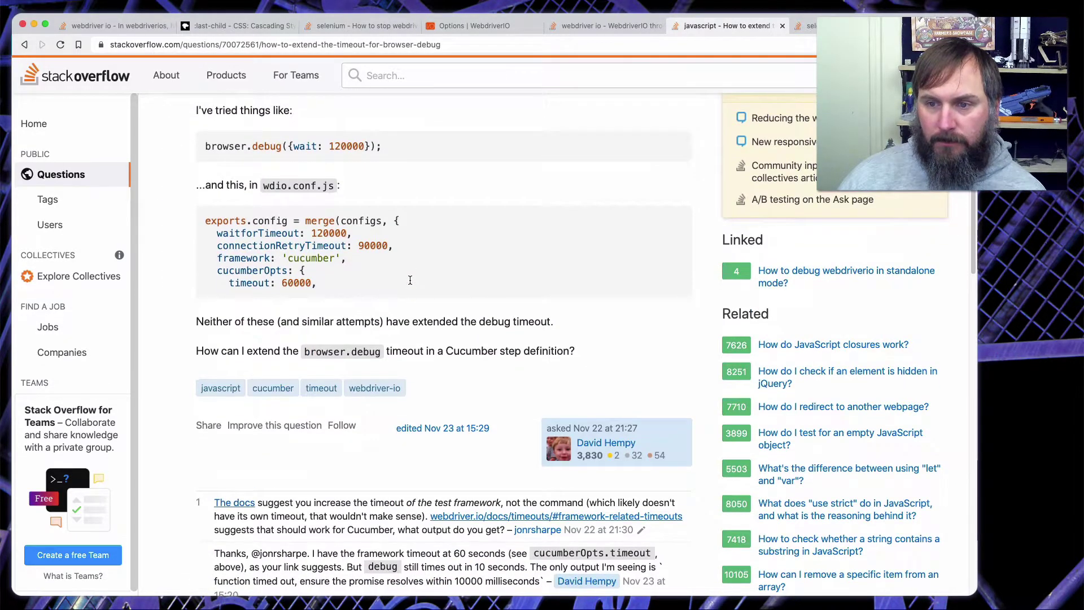
scroll(375, 268, "down", 3)
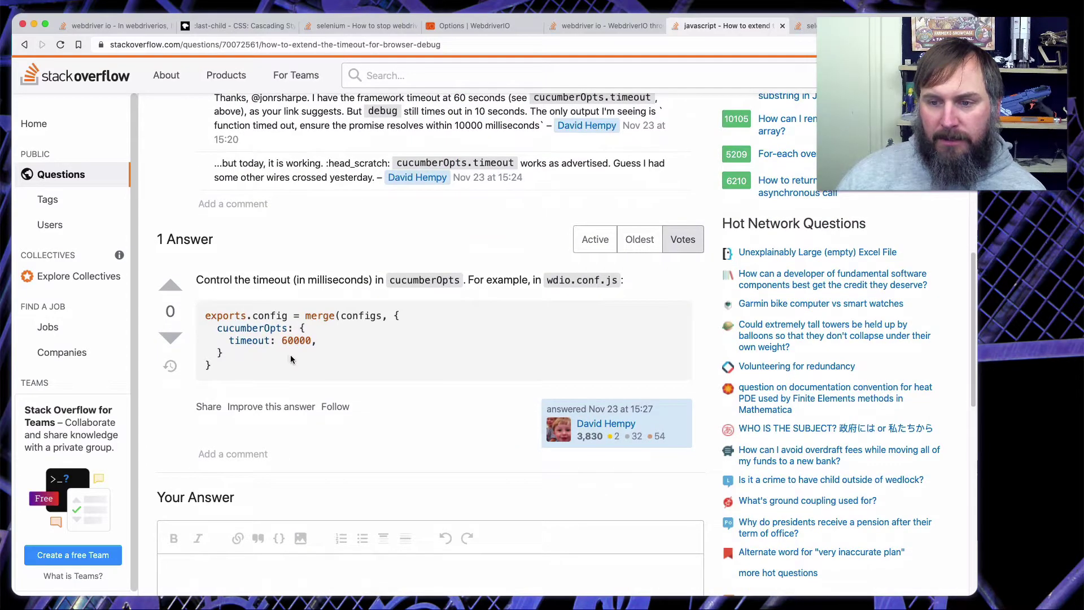
left_click_drag(234, 340, 364, 345)
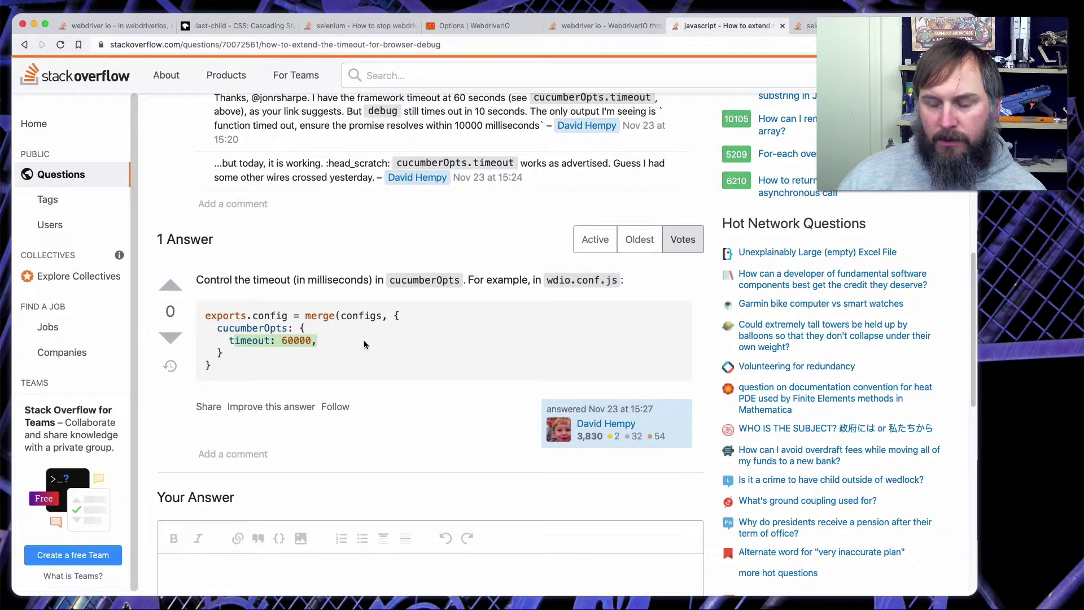
left_click_drag(216, 329, 309, 352)
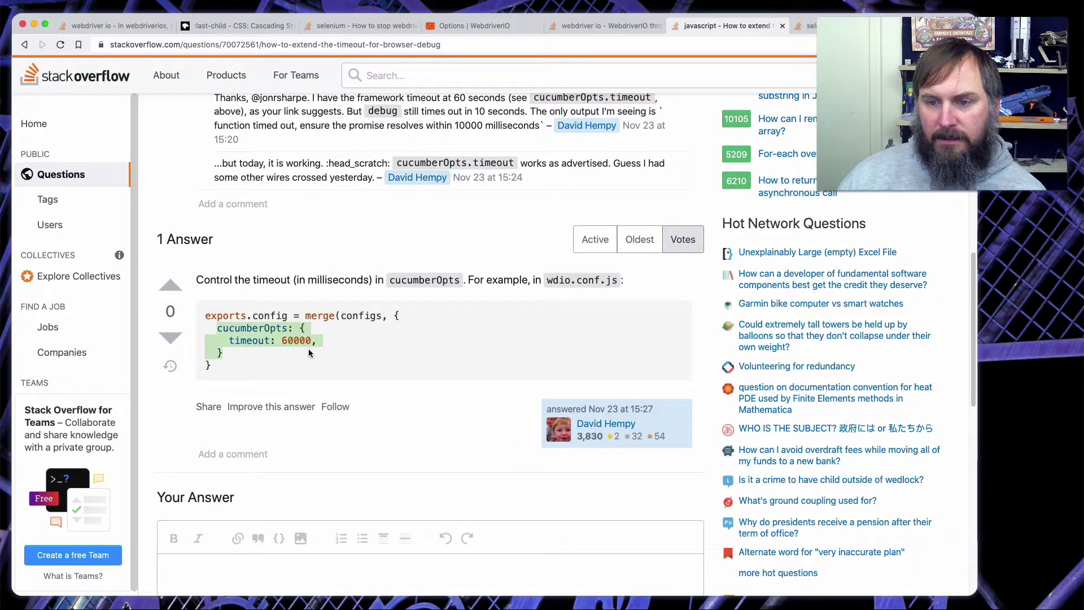
Open the WebdriverIO Frameworks documentation and locate the timeout option just before the Using Jasmine section
key("ctrl+Tab")
scroll(524, 275, "down", 3)
scroll(524, 280, "down", 15)
scroll(525, 280, "down", 15)
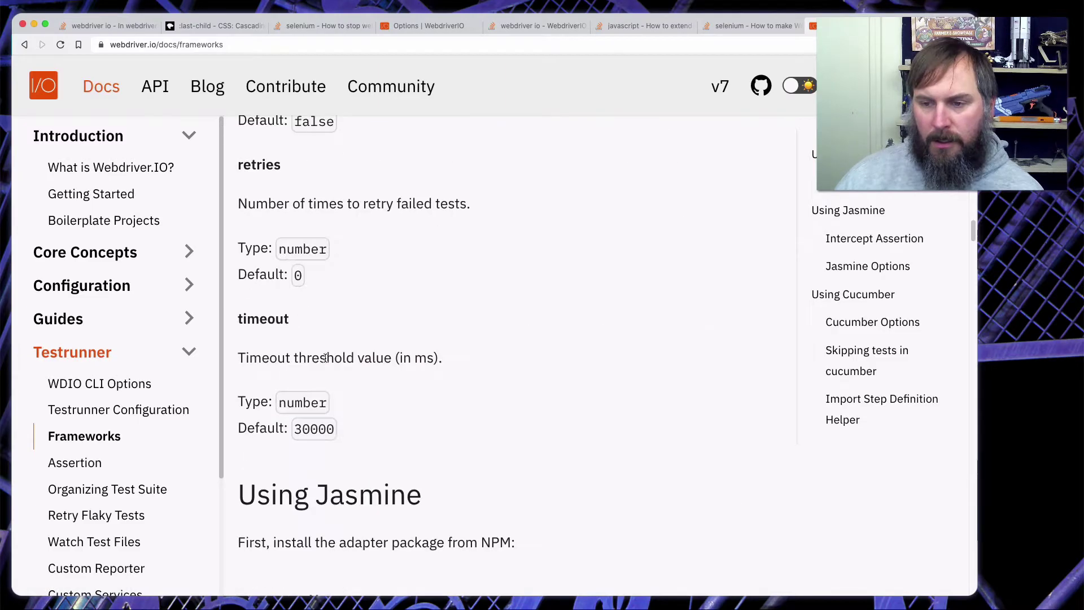
left_click_drag(243, 316, 299, 319)
scroll(371, 395, "down", 2)
scroll(374, 370, "down", 6)
Find "timeout" within the Frameworks page and examine Jasmine's defaultTimeoutInterval and the Cucumber timeout option
key("super+f")
double_click(394, 332)
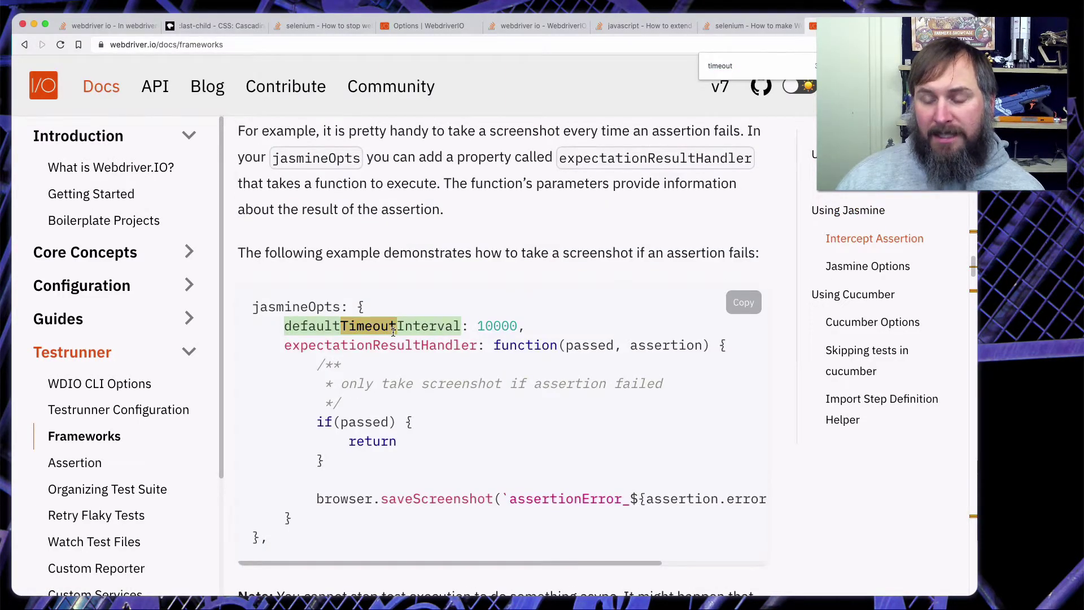
key("Return")
key("Return")
key("Return")
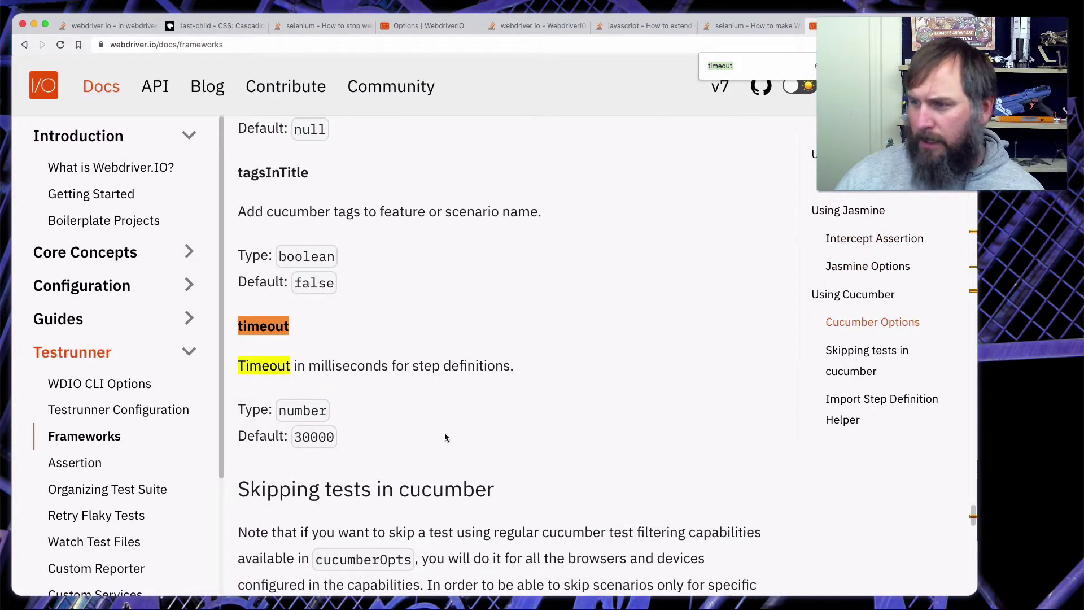
left_click_drag(345, 363, 249, 366)
left_click(351, 460)
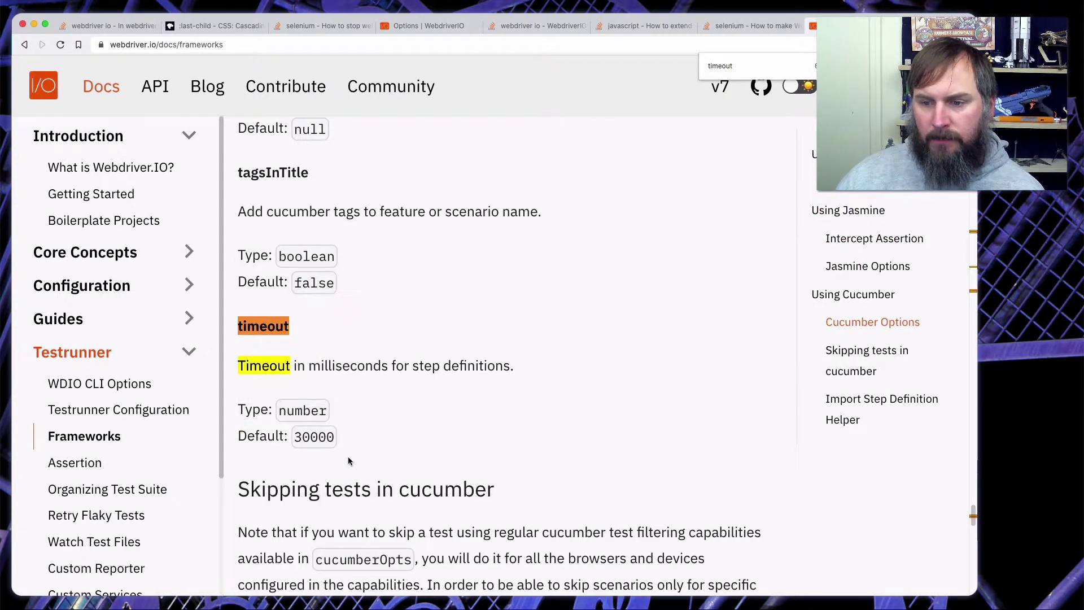
mouse_move(295, 436)
left_mouse_down()
mouse_move(338, 432)
mouse_move(298, 438)
left_mouse_up()
double_click(308, 365)
left_click(304, 439)
Return to the browser.debug question and copy the answer's line timeout: 60000, into the Your Answer editor
left_click(644, 26)
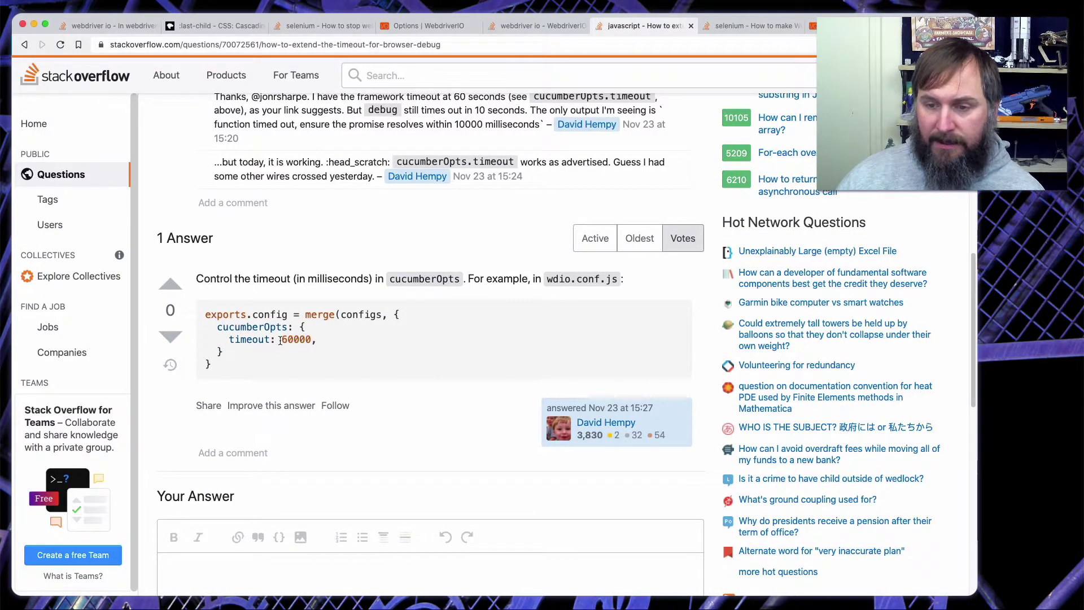
mouse_move(277, 341)
left_mouse_down()
mouse_move(314, 340)
mouse_move(275, 340)
left_mouse_up()
key("super+c")
left_click(314, 340)
scroll(444, 319, "down", 5)
left_click(333, 366)
key("super+v")
type("timeout:")
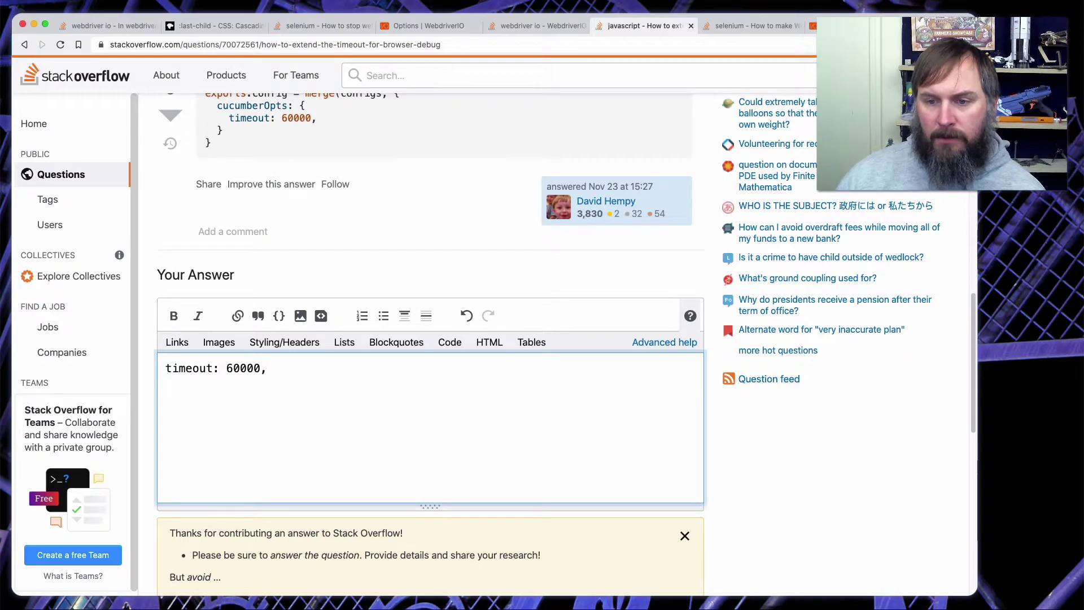
Replace the timeout value in the draft answer with the expression 30 * 60
key("BackSpace")
key("BackSpace")
key("BackSpace")
key("BackSpace")
key("BackSpace")
key("BackSpace")
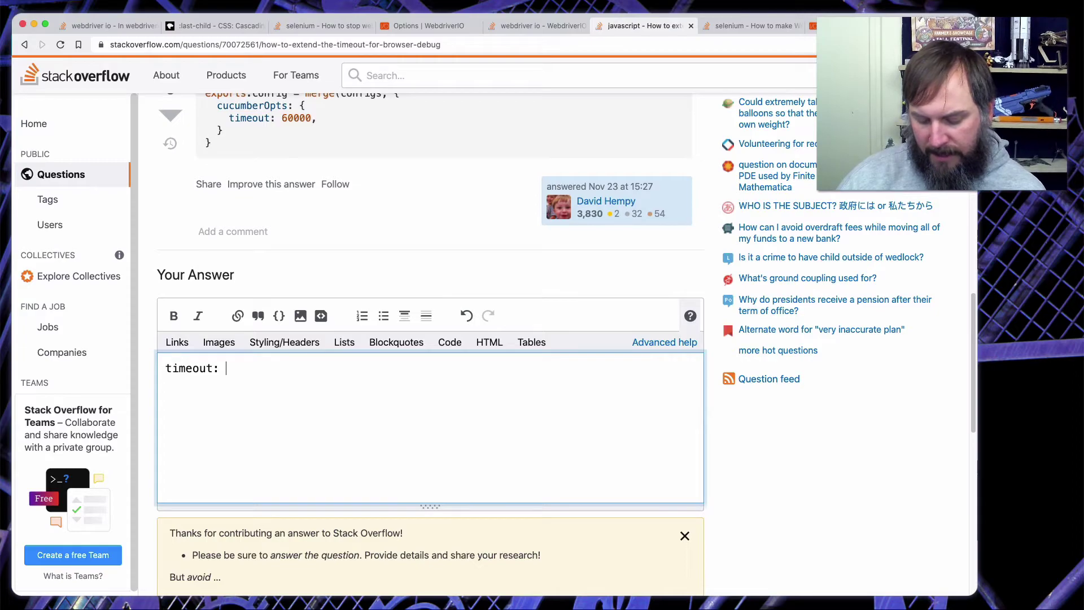
type("30")
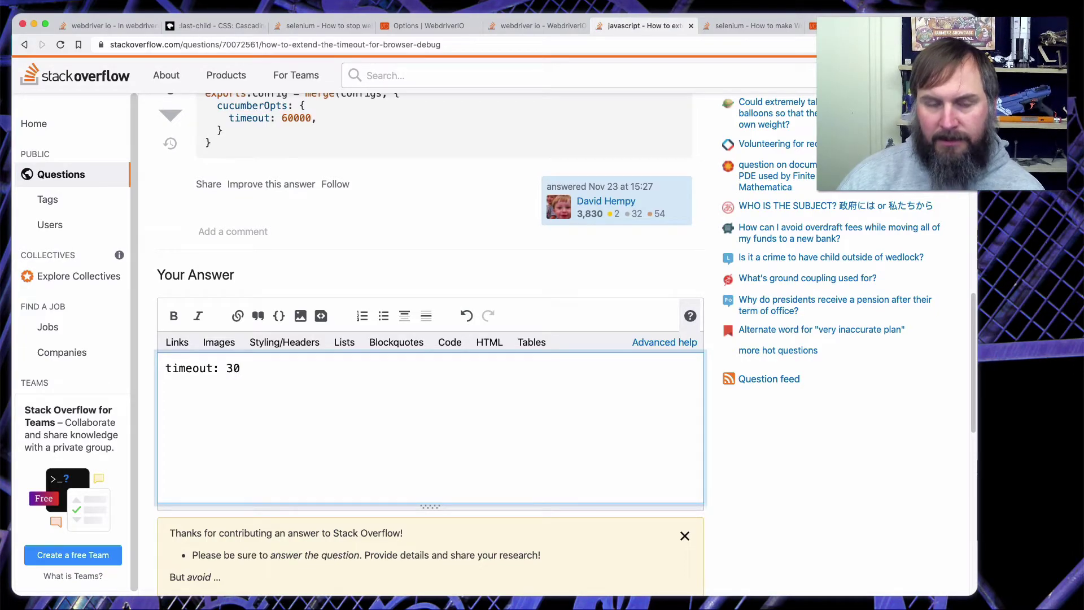
type(" * 60")
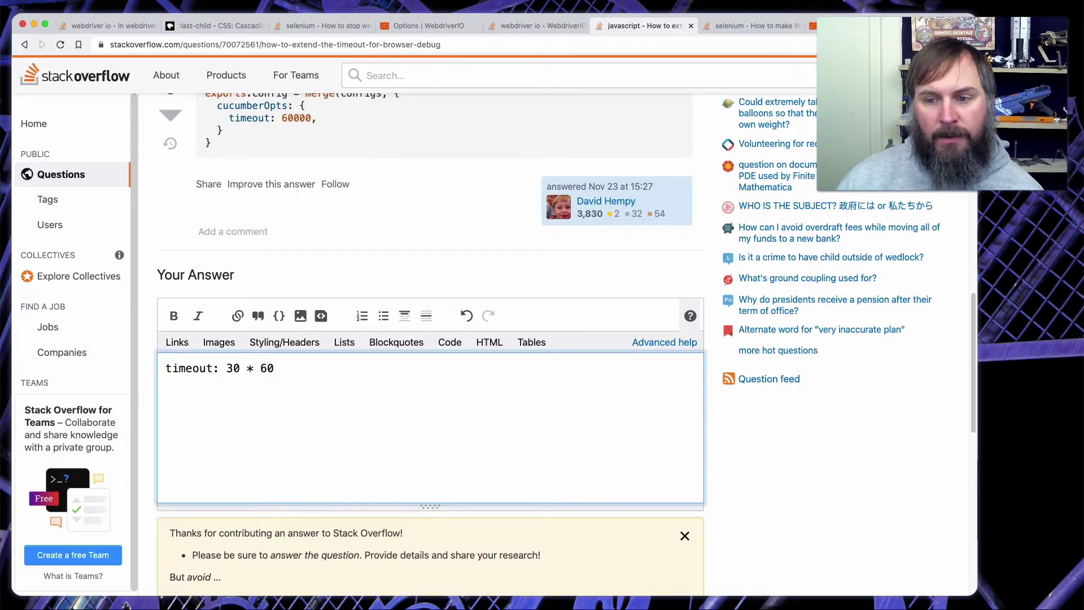
Append * 1000 to the timeout expression in the draft answer and highlight the whole line
left_click(227, 368, "shift")
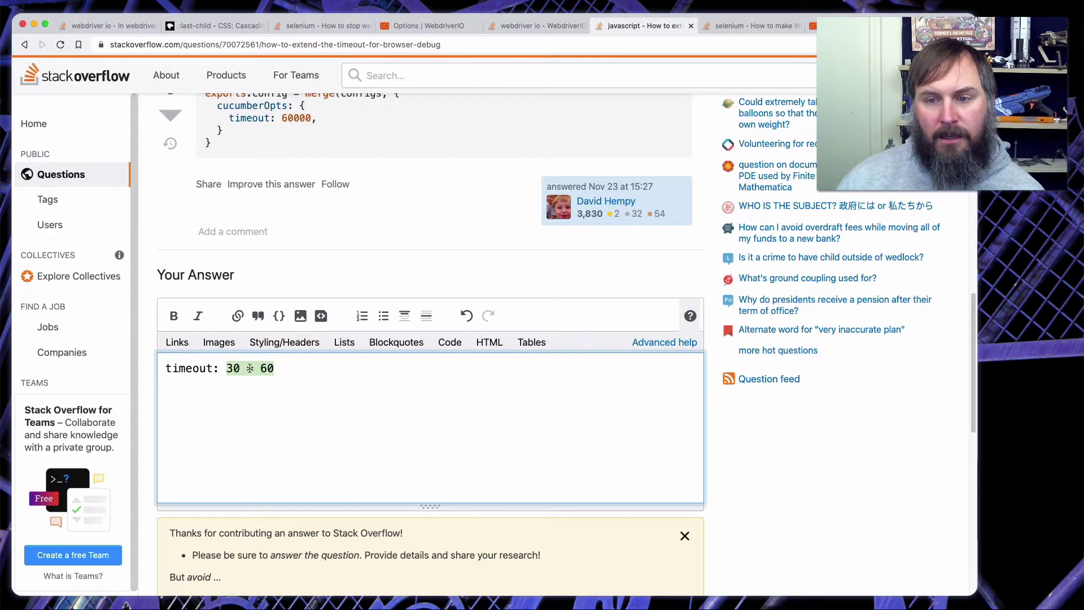
key("Right")
type("* 1000")
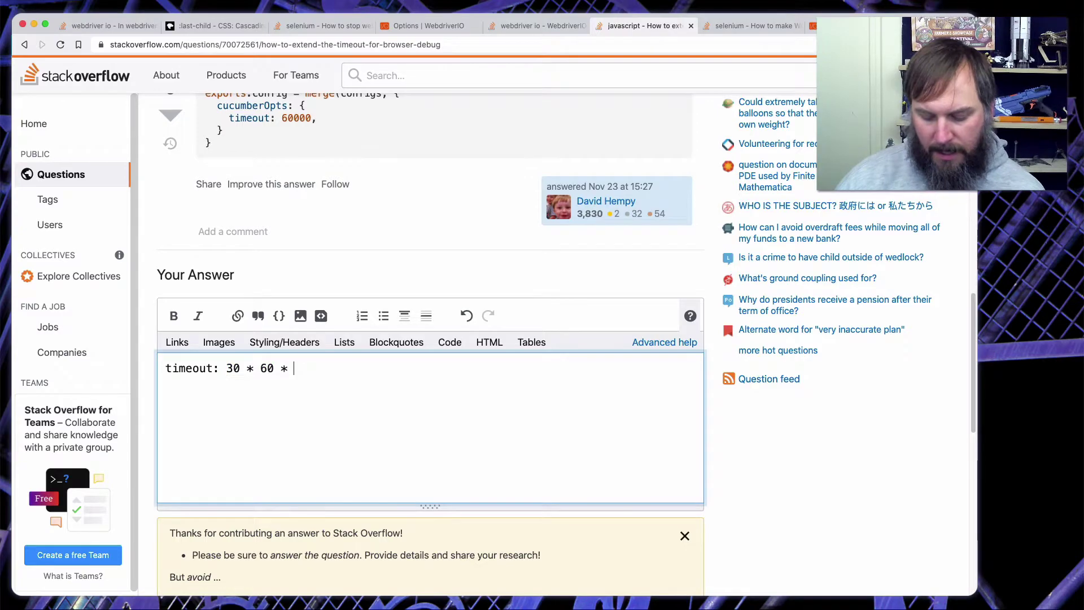
left_click(227, 368, "shift")
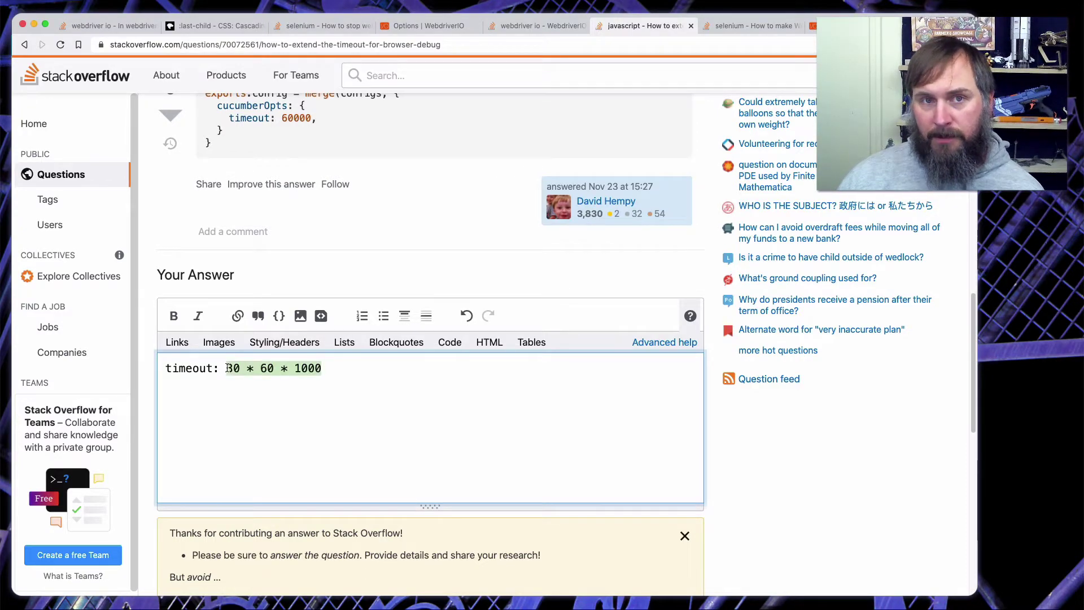
left_click_drag(375, 368, 151, 372)
Recheck the question and existing answer, and insert process.env. before the timeout expression in the draft
scroll(333, 314, "up", 1)
scroll(334, 315, "up", 1)
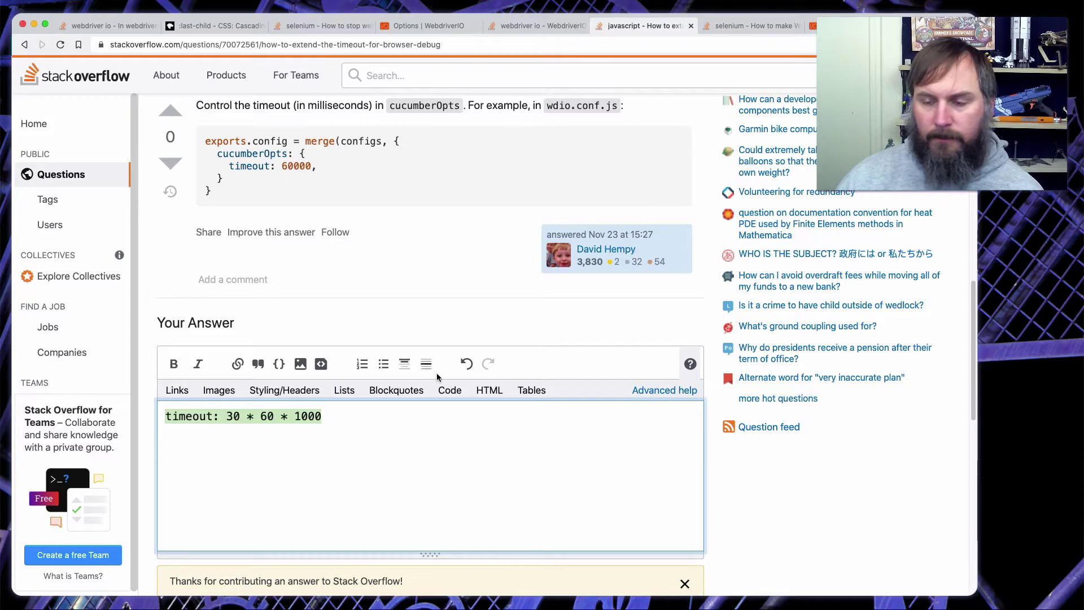
scroll(438, 379, "up", 5)
scroll(437, 379, "up", 10)
scroll(435, 374, "down", 15)
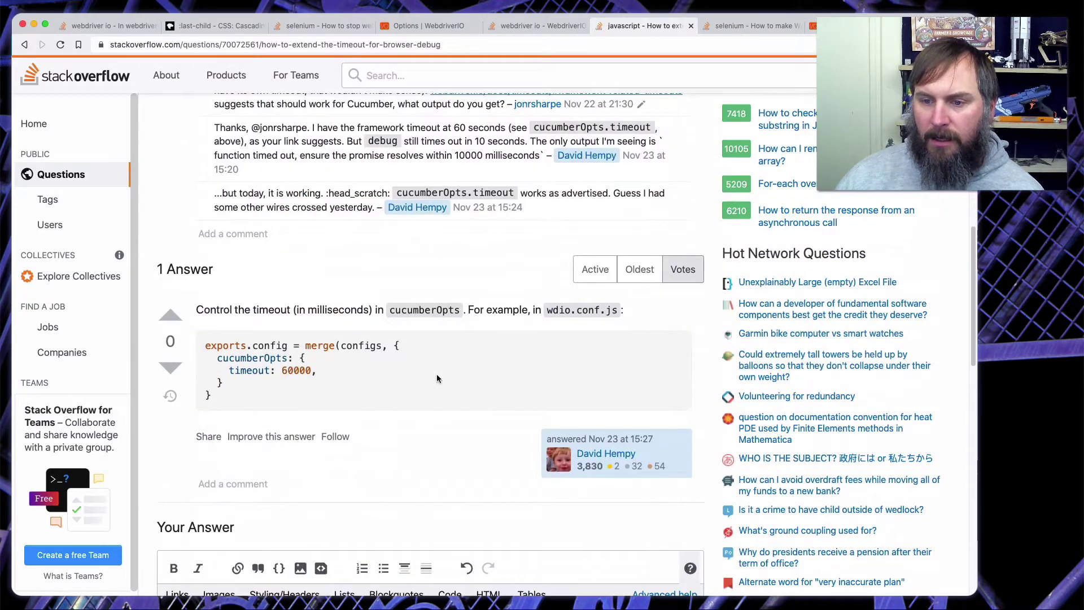
scroll(374, 394, "down", 2)
left_click(277, 298)
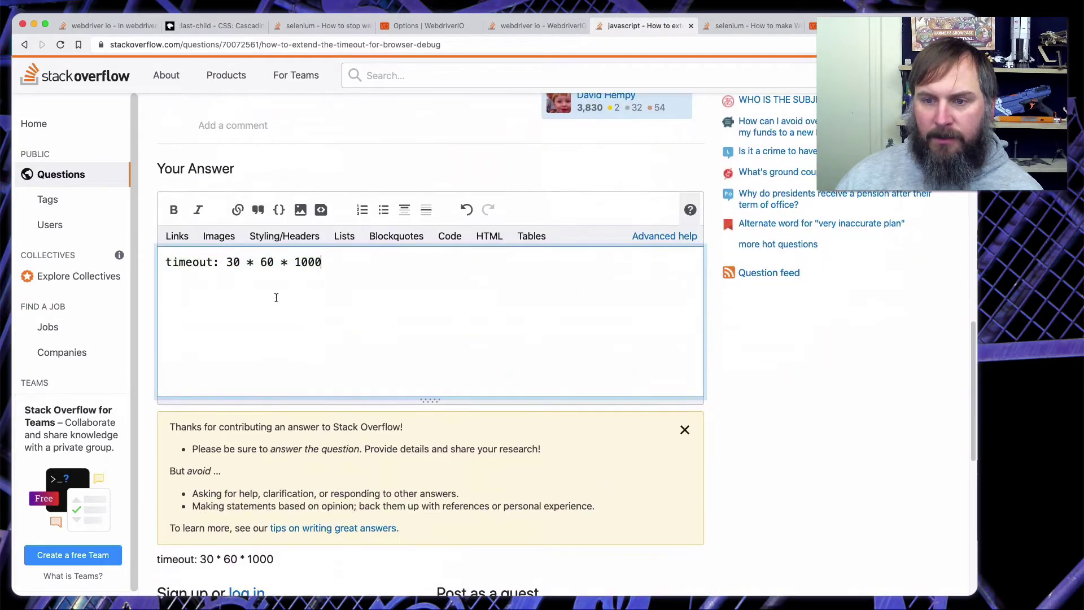
left_click(227, 262)
type("procedd.")
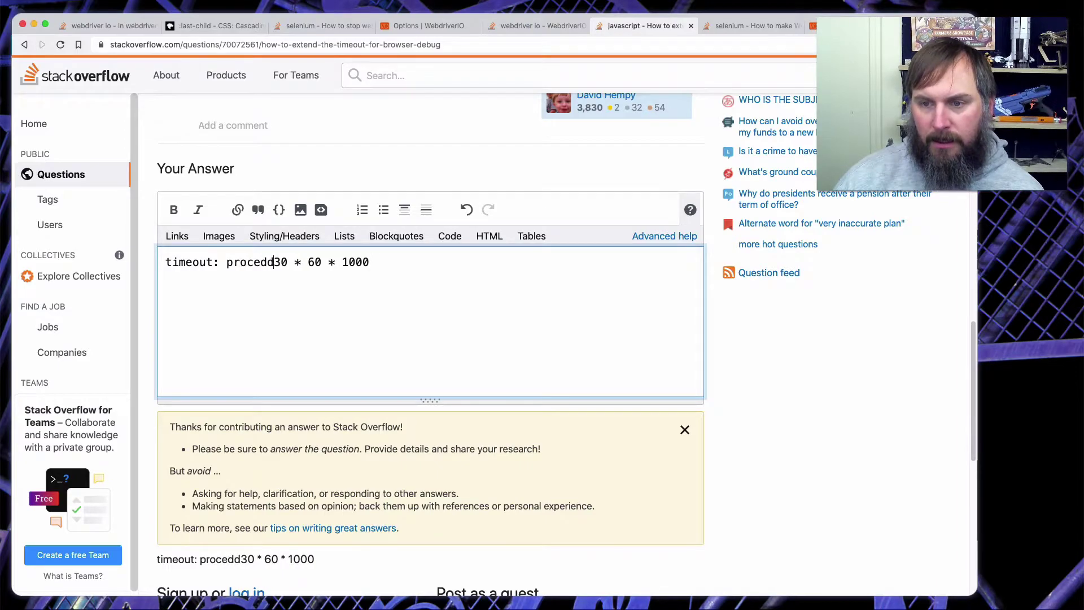
key("BackSpace")
key("BackSpace")
key("BackSpace")
type("ss.env.")
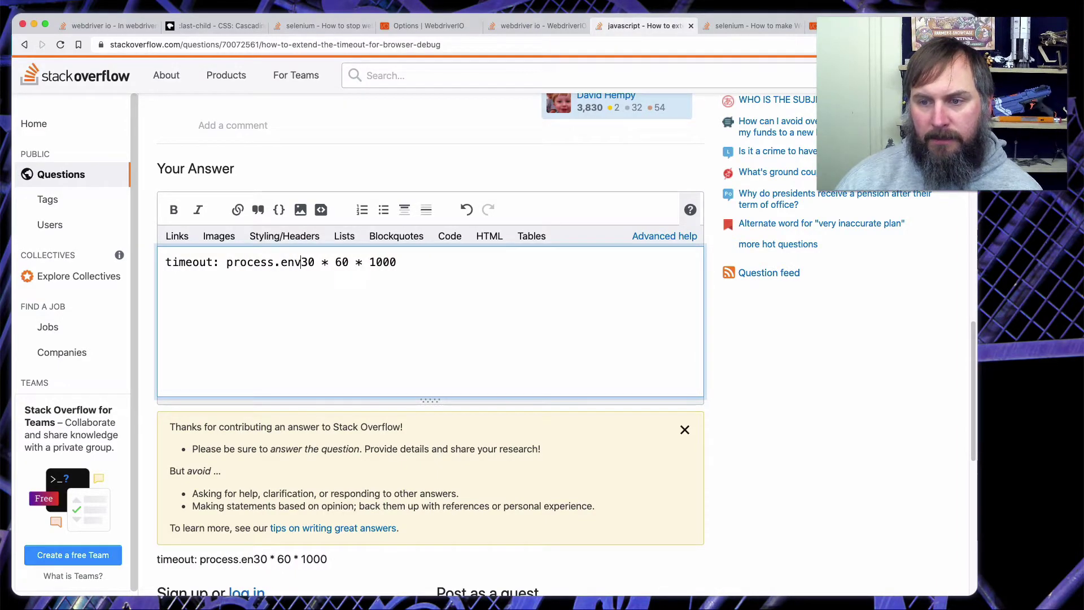
Make the draft timeout conditional by adding DEBUG == 'true' ? before the expression and : 60000 after it
type("DEBUG ==")
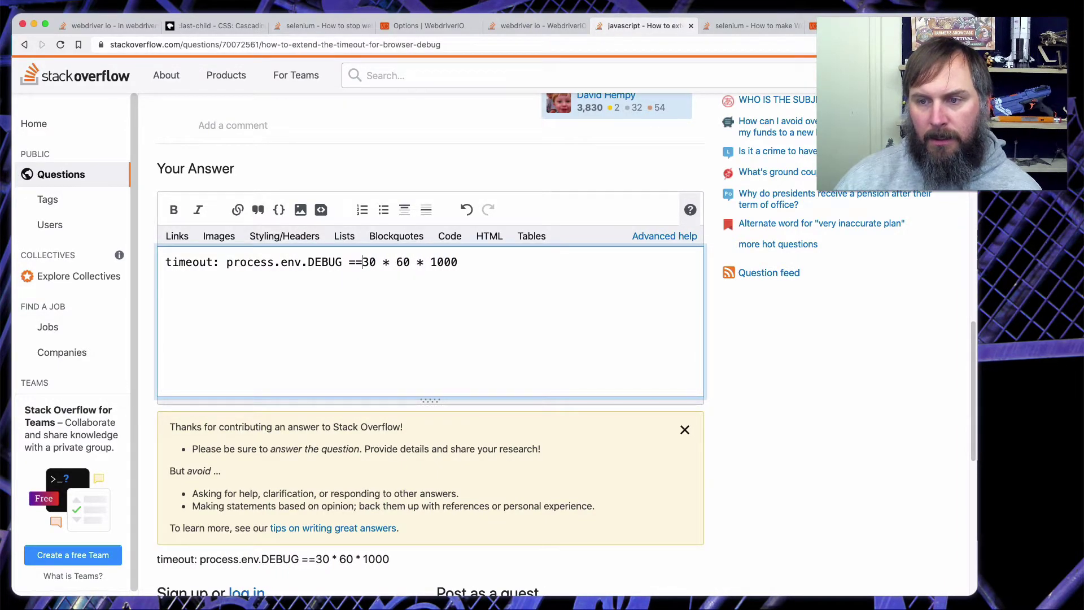
key("Left")
key("shift+Left")
key("shift+Left")
key("Right")
key("Right")
type("'true")
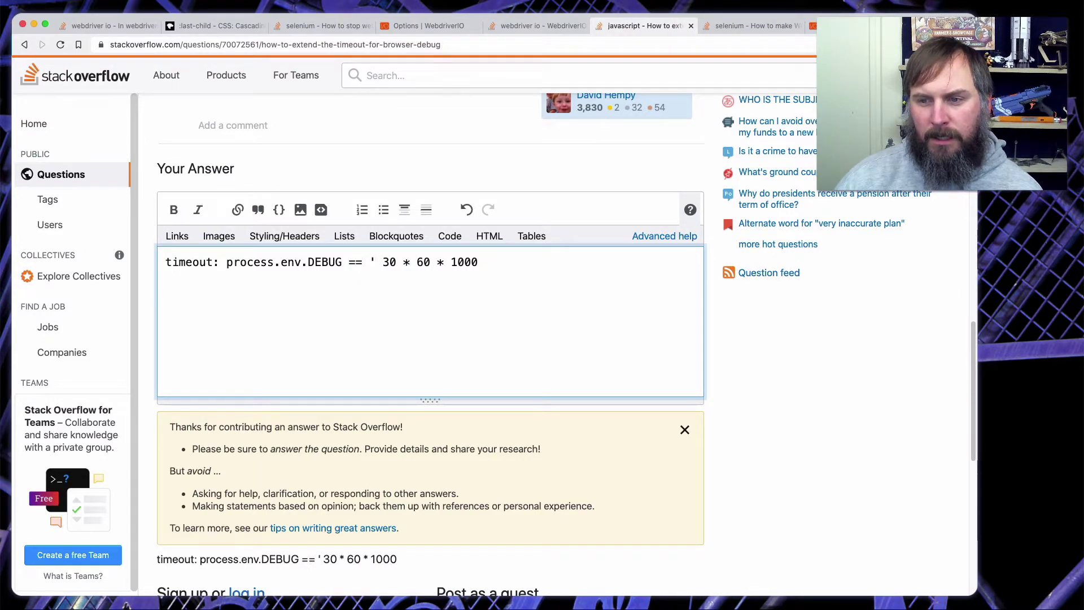
type("' ?")
key("super+Right")
type(": 60000")
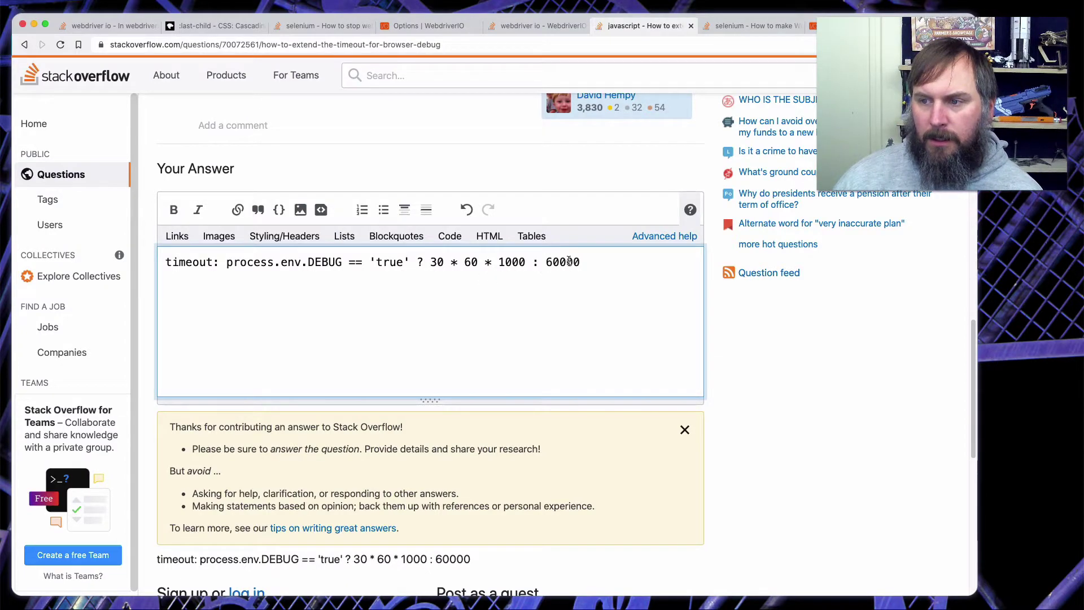
Highlight in turn the process.env.DEBUG condition, the 30 * 60 * 1000 debug timeout and the 60000 fallback
left_click_drag(227, 263, 411, 263)
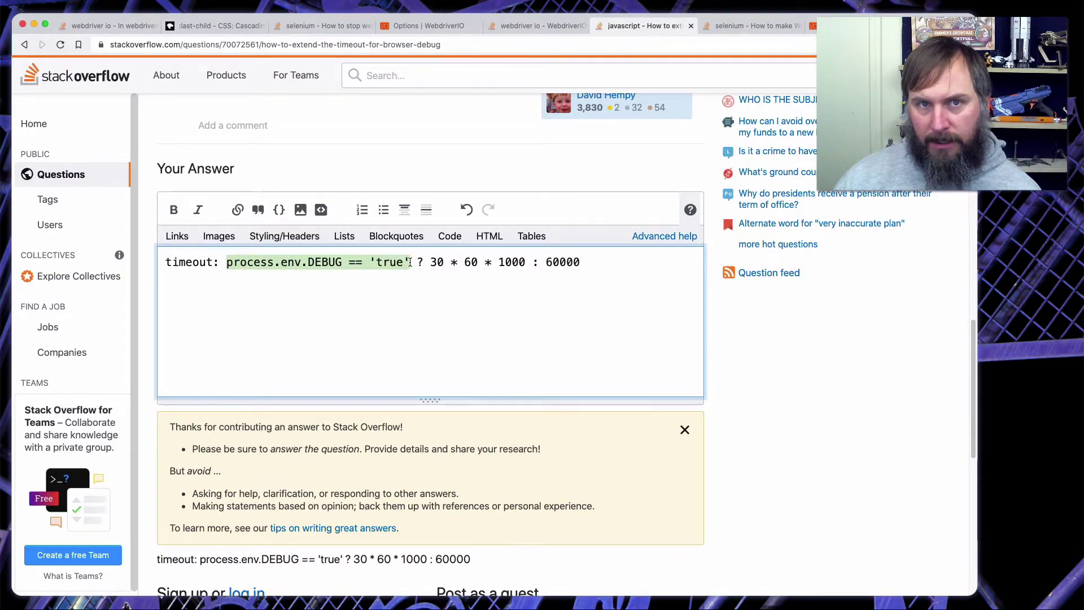
left_click_drag(431, 263, 524, 263)
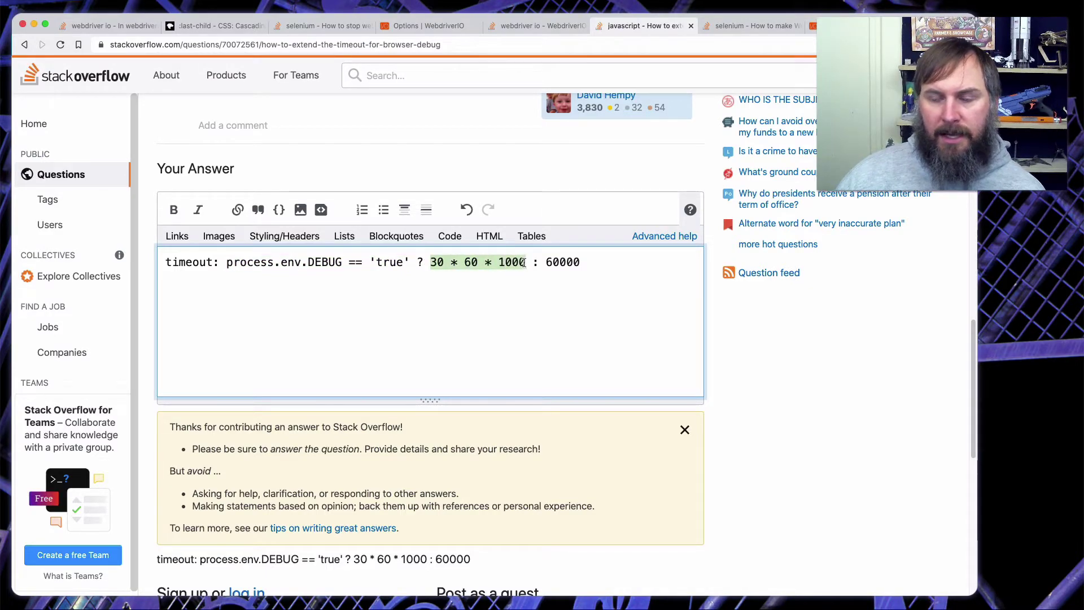
left_click(571, 273)
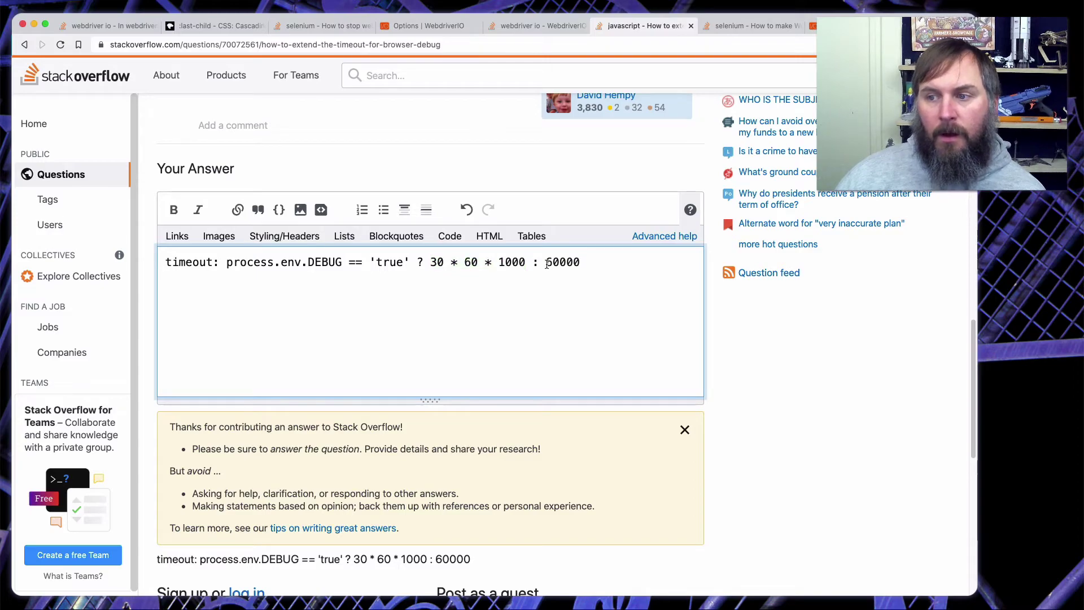
left_click_drag(546, 263, 599, 262)
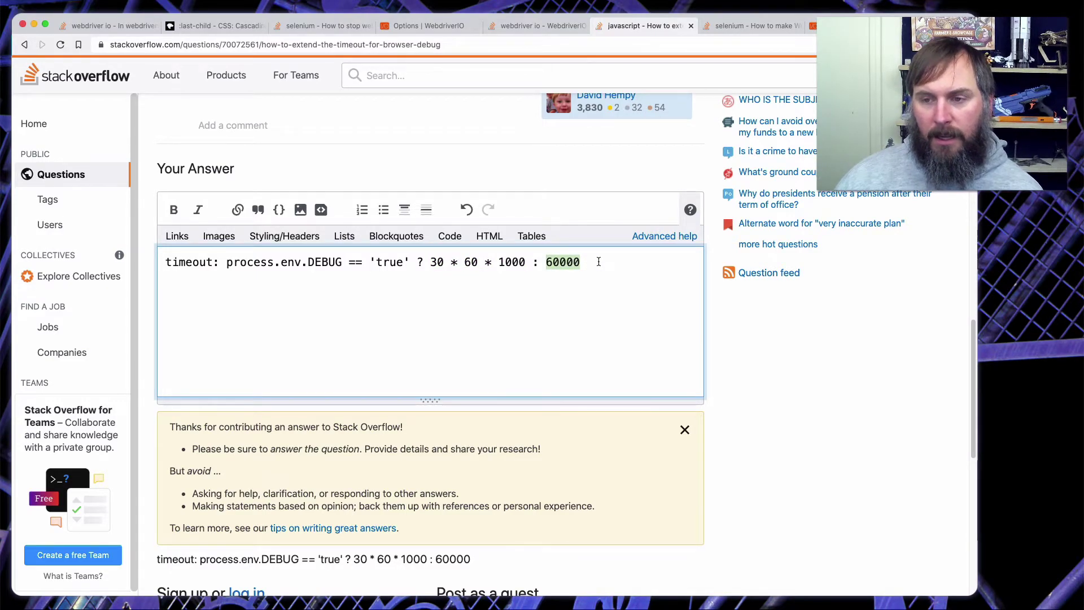
Switch to Terminal, abandon the pending npmnuke command, write DEBUG=true npx wdio at the prompt without running it, and highlight DEBUG=true
key("super+Tab")
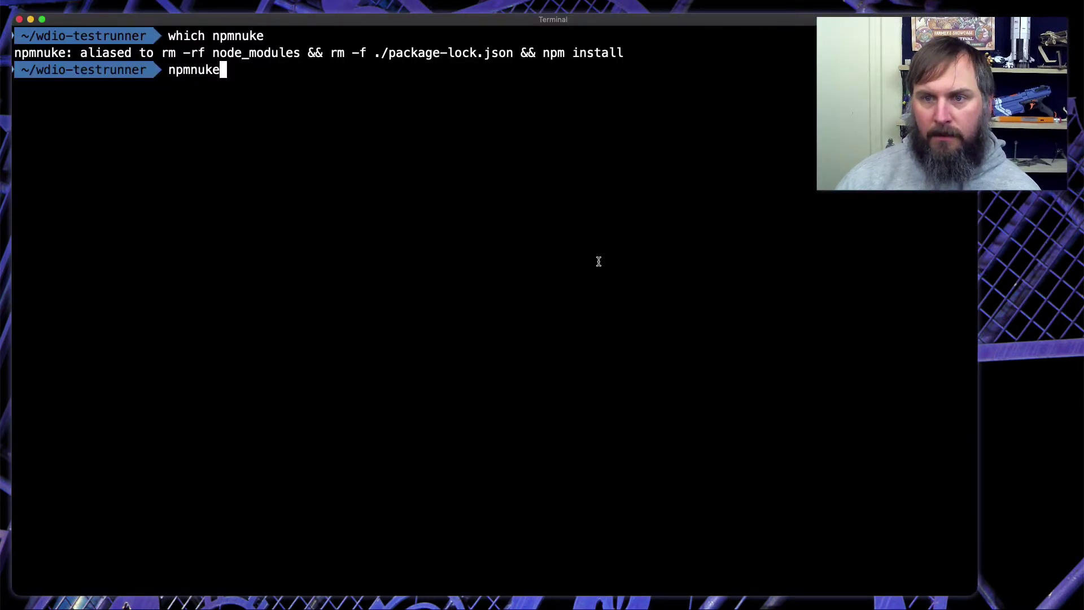
key("Return")
type("DEBUG")
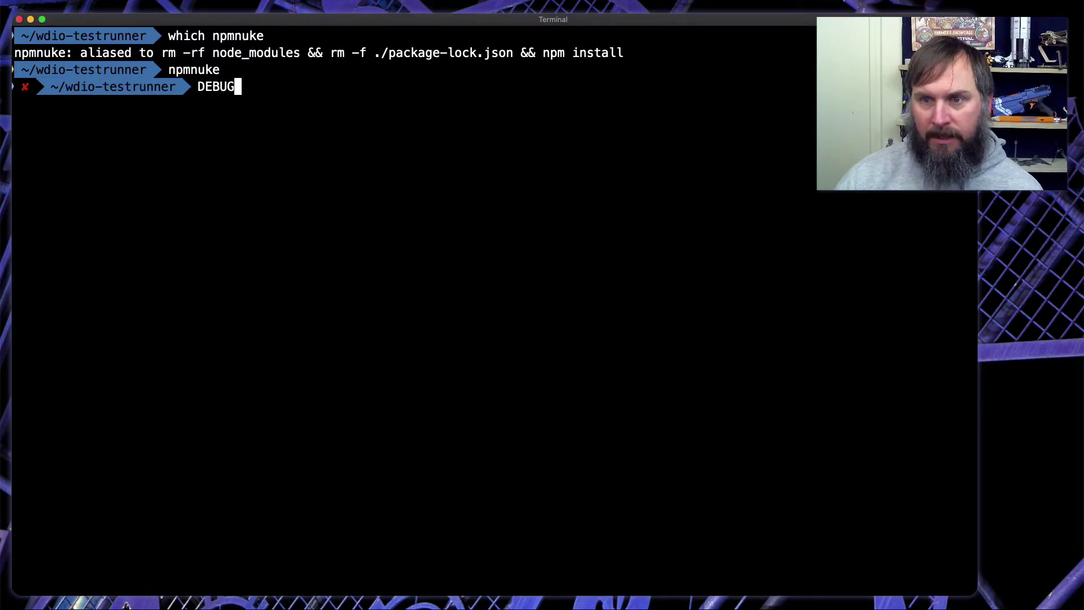
type("=true npx wdio")
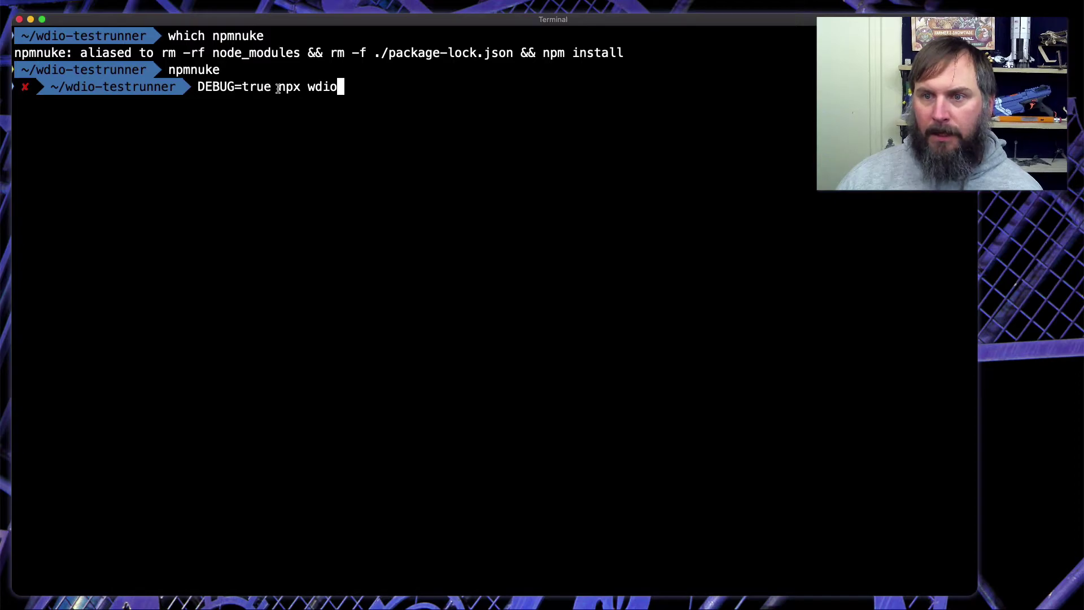
left_click_drag(278, 87, 199, 84)
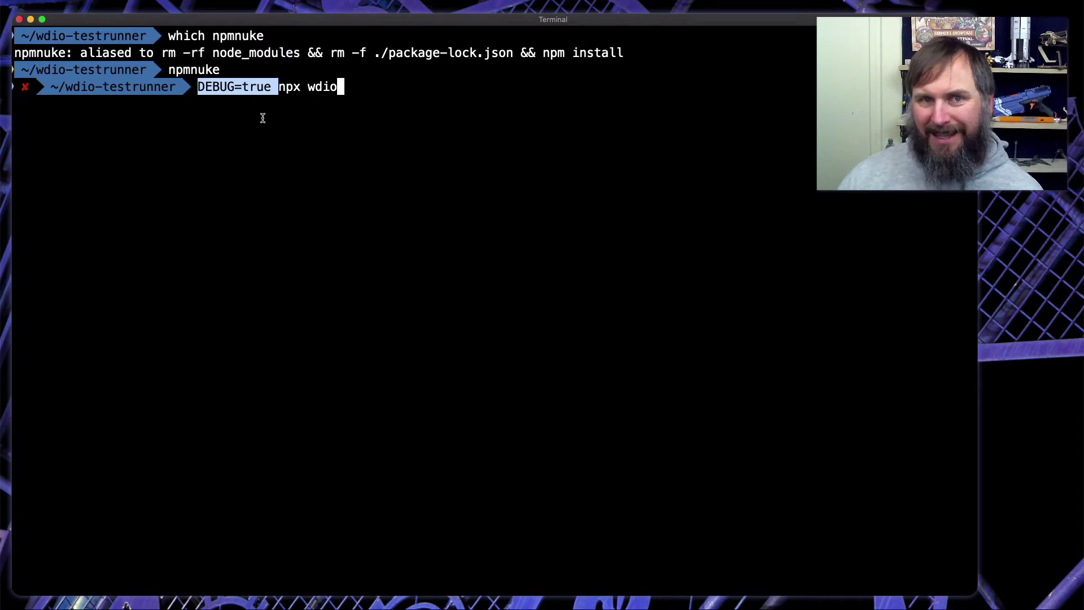
Return to the browser and read the Stack Overflow question on making WebdriverIO type slowly in an input box, including its accepted answer
key("super+Tab")
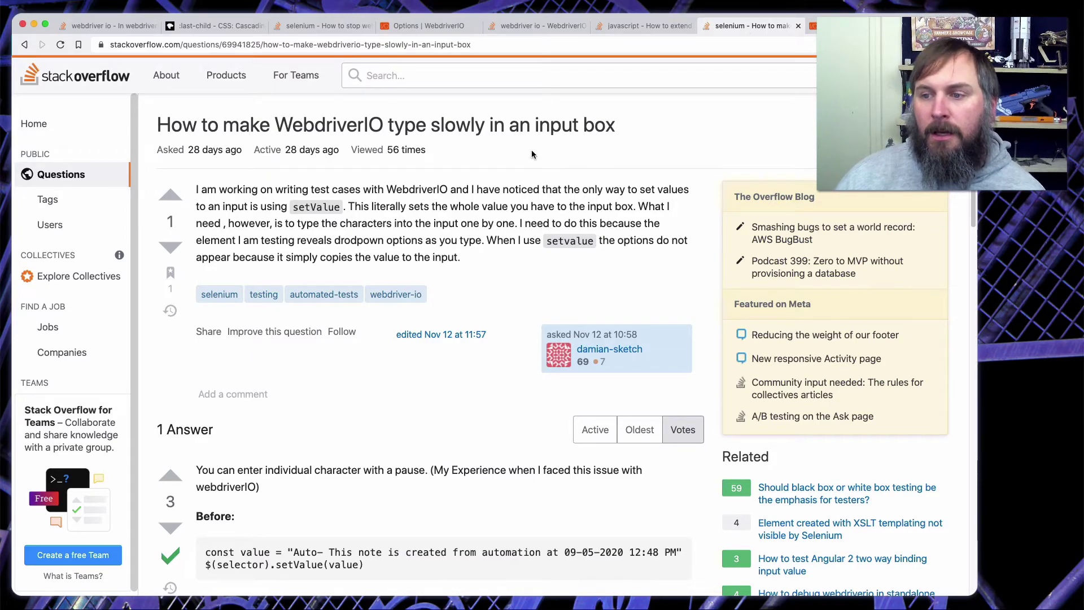
scroll(533, 150, "down", 5)
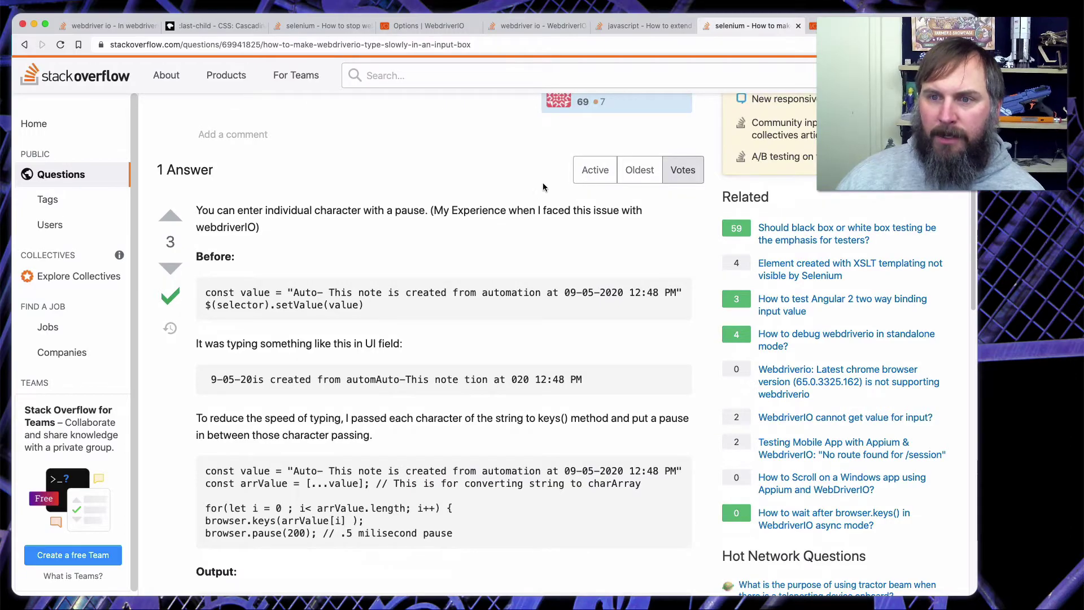
scroll(495, 201, "down", 1)
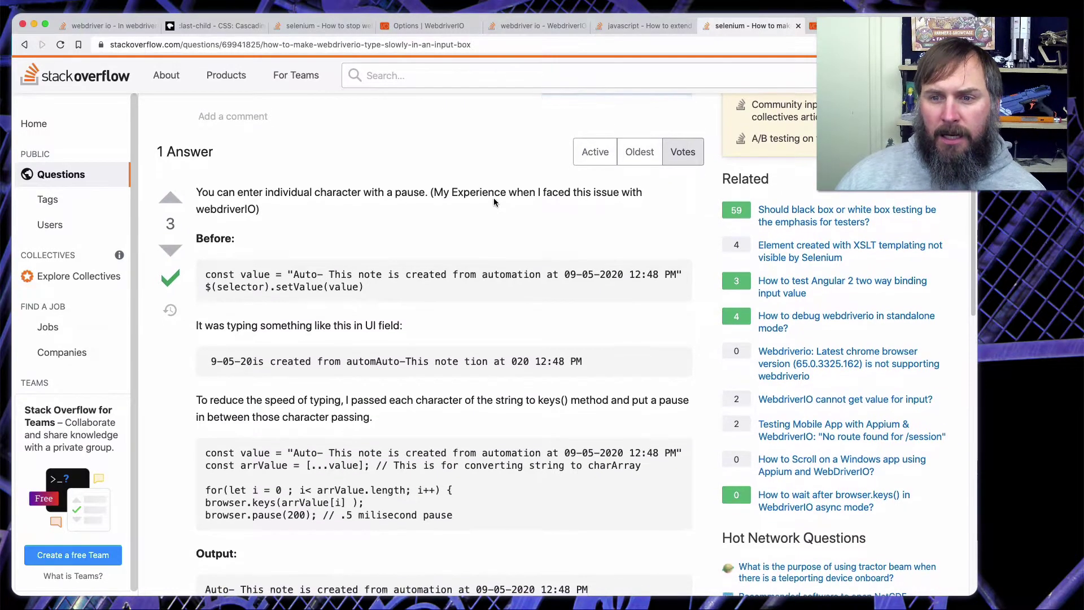
scroll(494, 202, "down", 2)
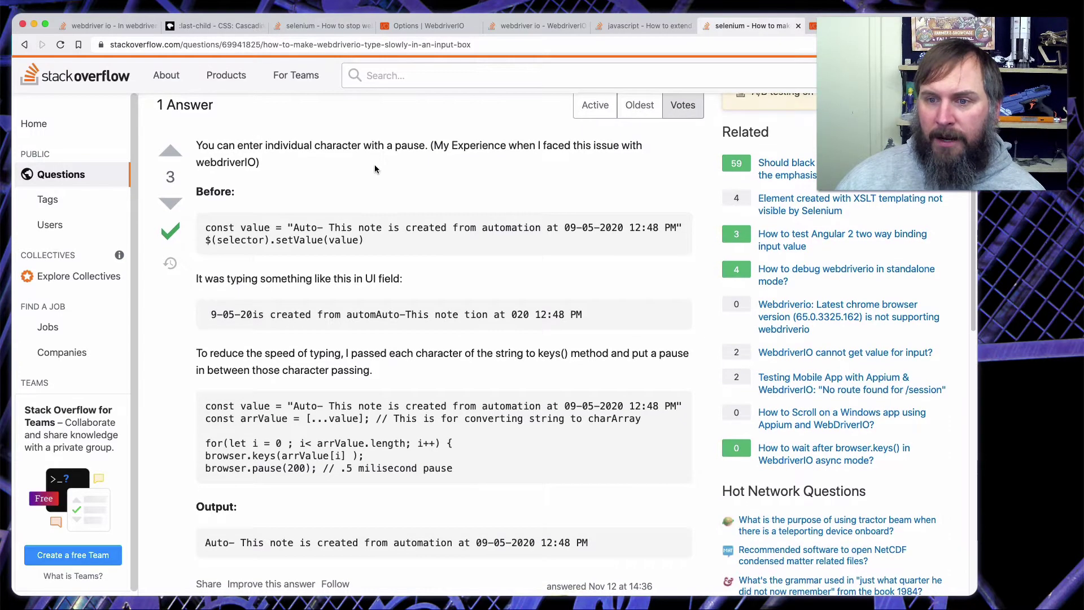
Highlight in turn the answer's original note string, the $(selector).setValue(value) call and the start of the garbled UI field text
scroll(316, 219, "down", 1)
left_click_drag(293, 220, 682, 225)
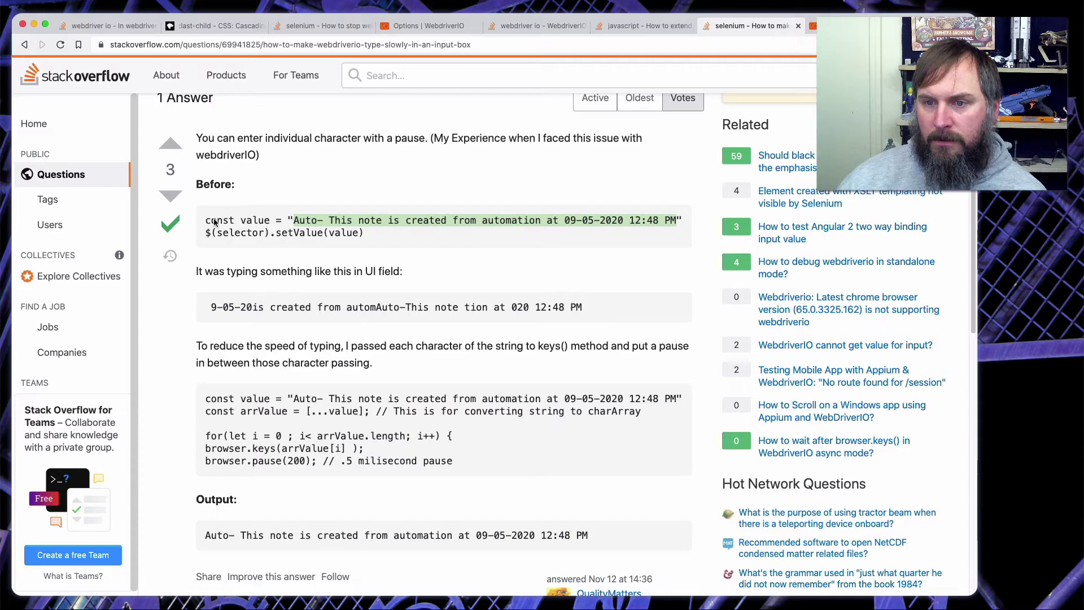
left_click_drag(205, 234, 400, 241)
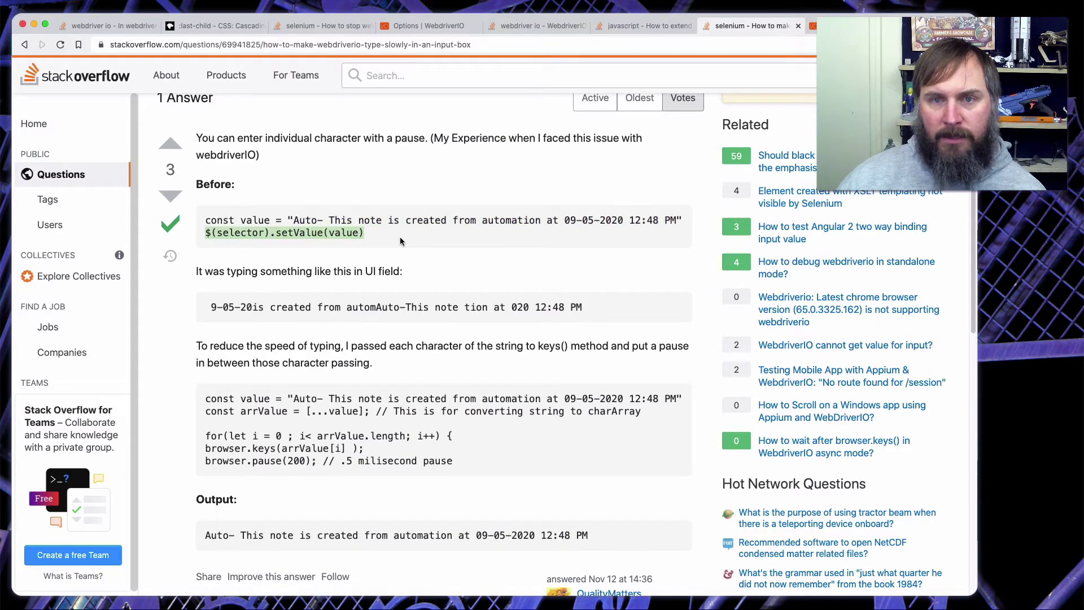
left_click(401, 242)
left_click_drag(210, 308, 407, 308)
left_click(480, 307)
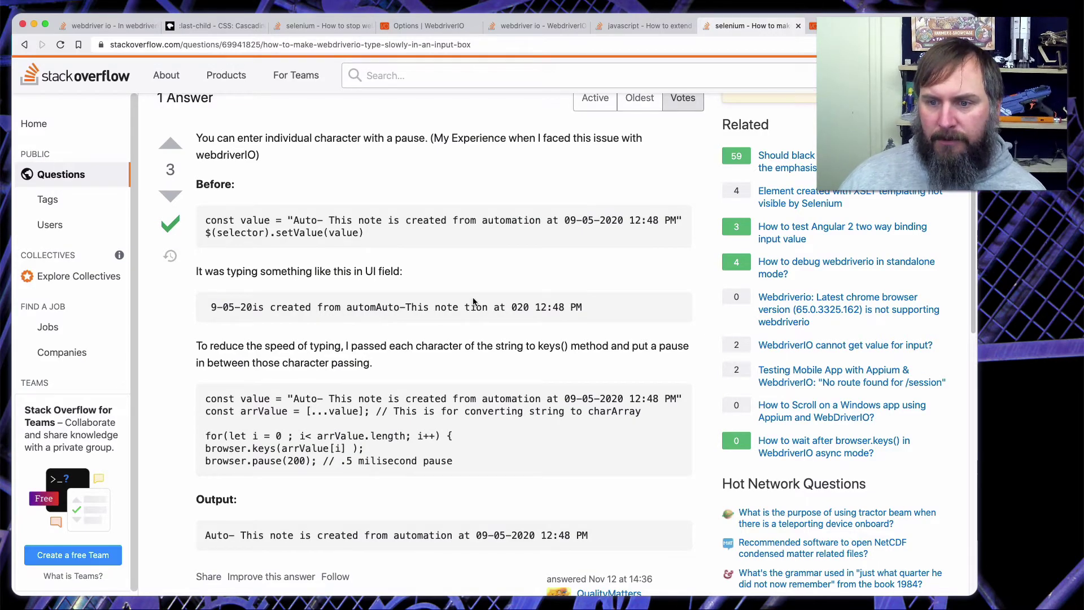
Highlight in turn the answer's arrValue character array, the for loop, the browser.keys(arrValue[i]) call and browser.pause(200)
scroll(473, 302, "down", 2)
scroll(474, 301, "down", 2)
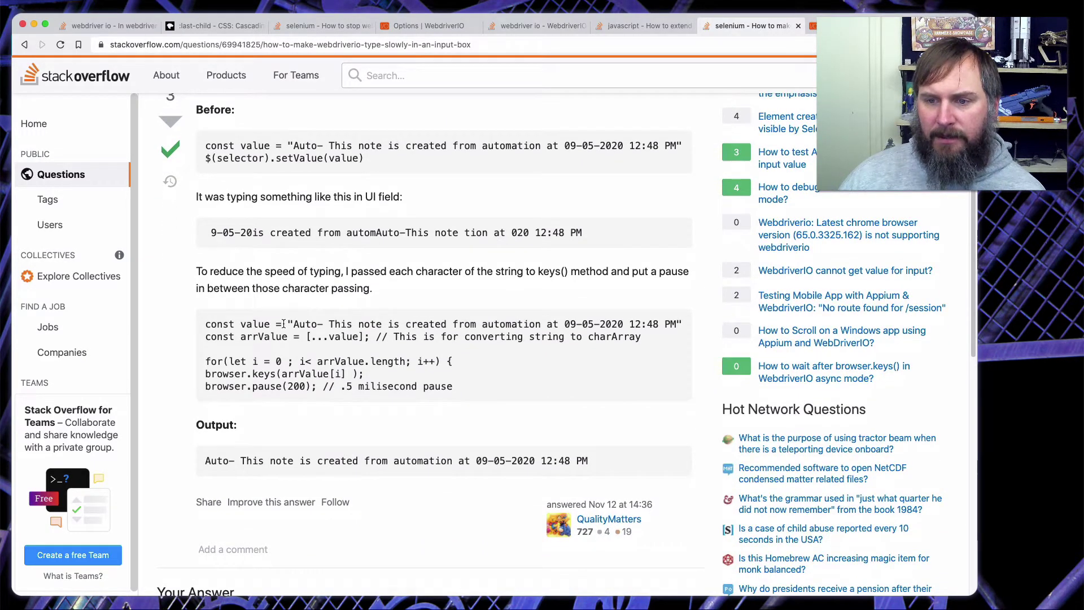
left_click_drag(241, 336, 369, 337)
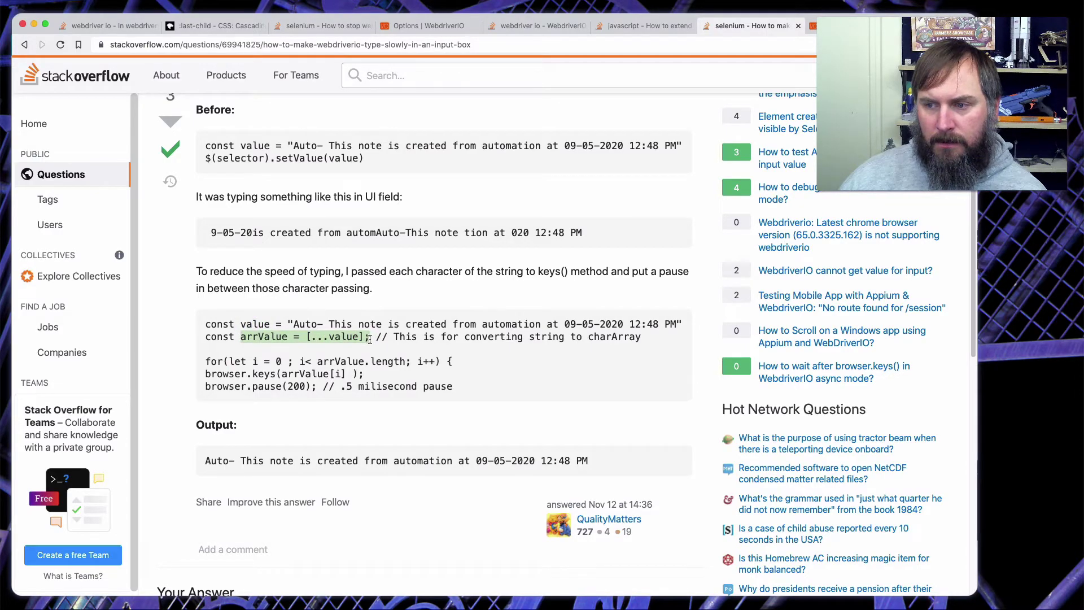
left_click_drag(205, 362, 472, 363)
left_click_drag(366, 374, 204, 376)
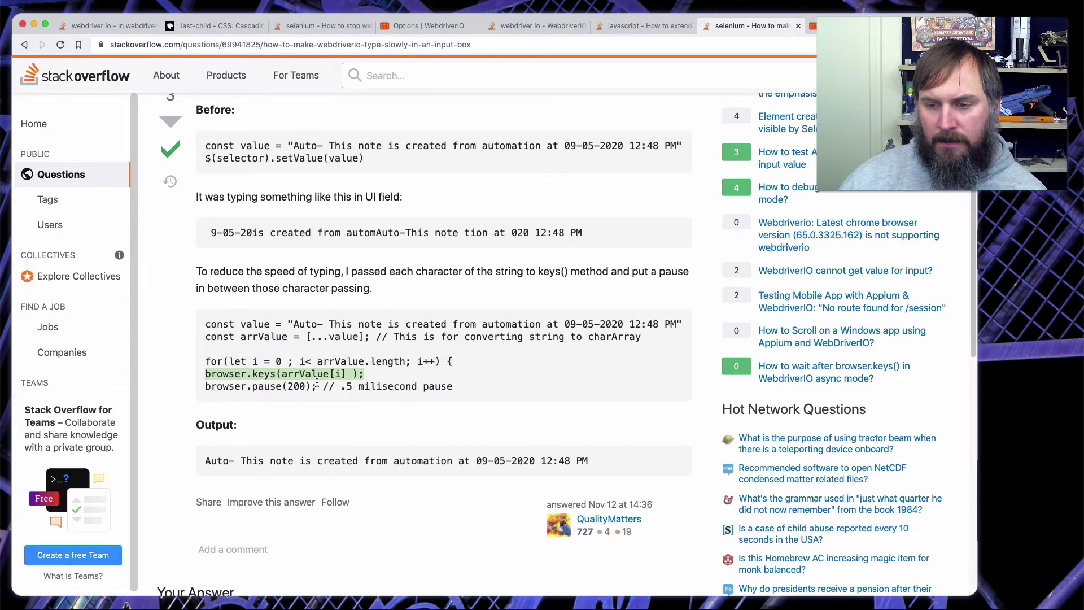
left_click_drag(317, 386, 439, 363)
left_click_drag(371, 374, 208, 375)
left_click_drag(317, 387, 208, 389)
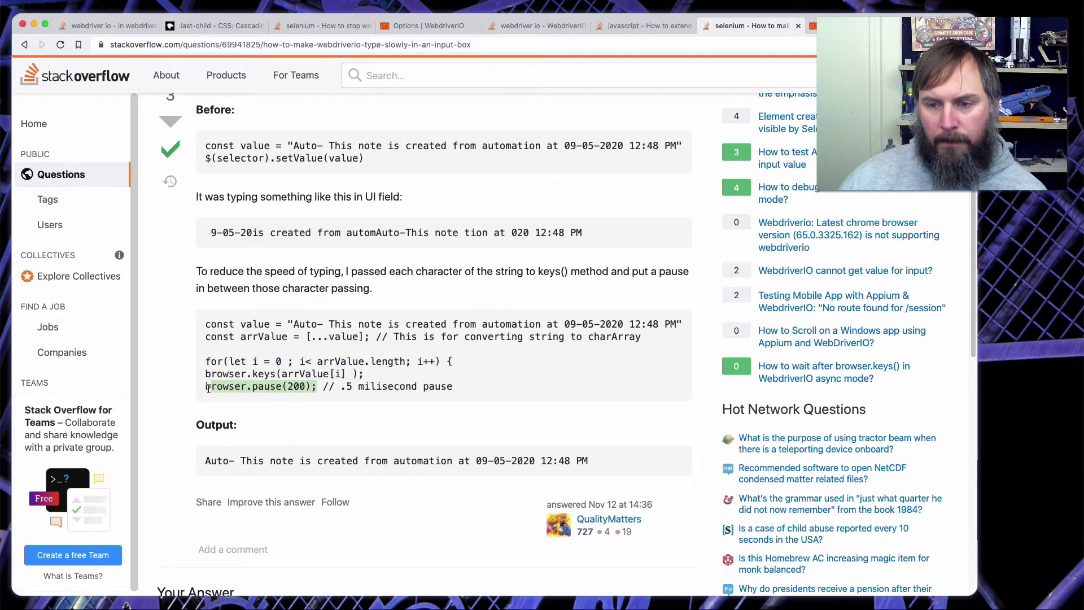